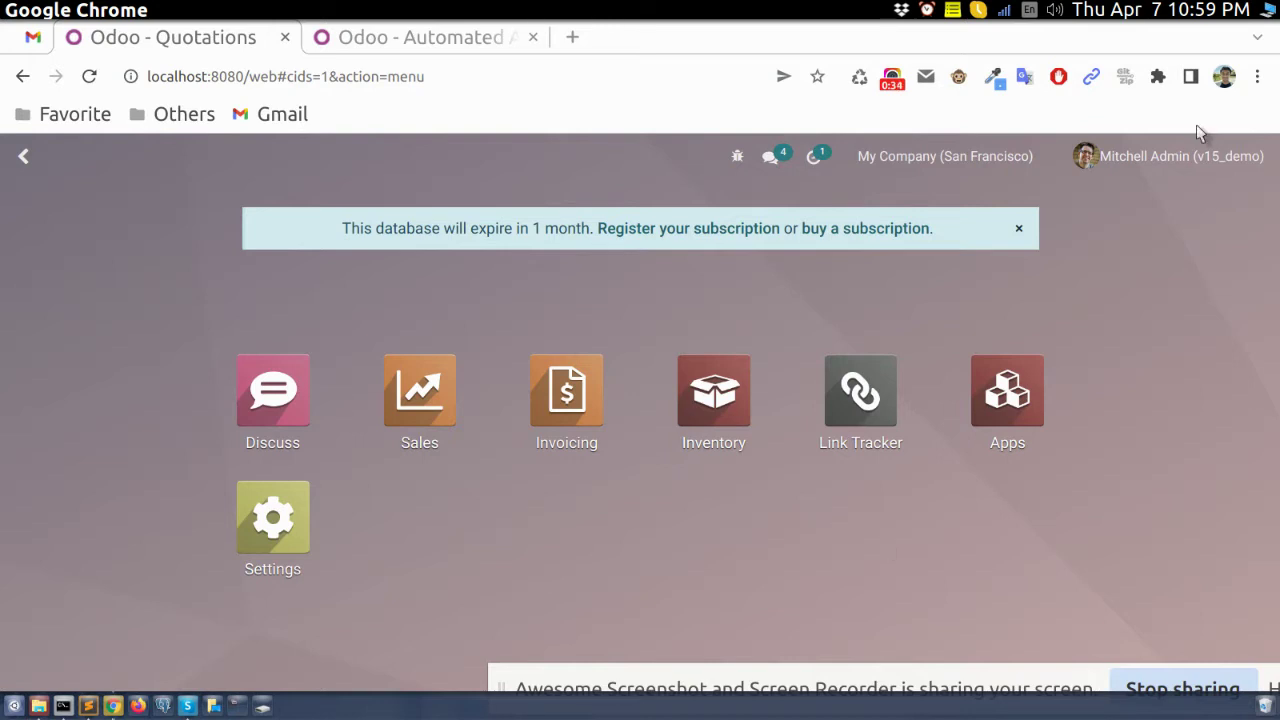
left_click(1021, 418)
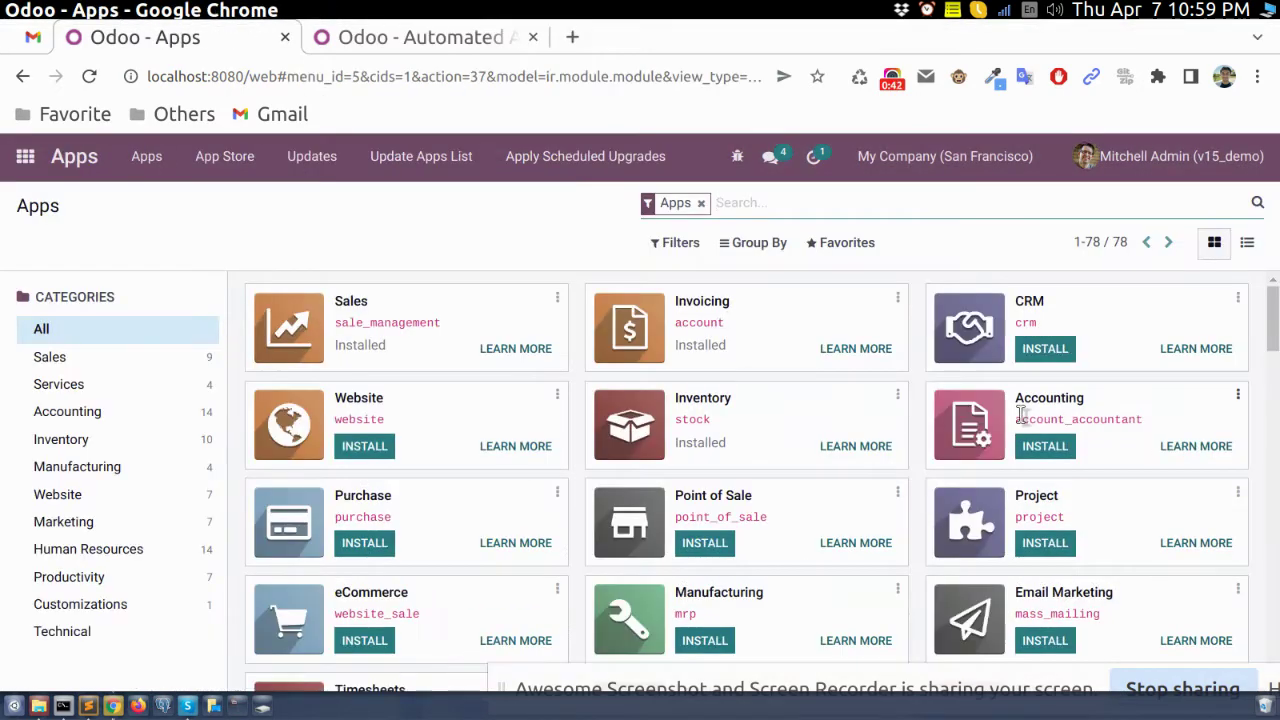
type("automat")
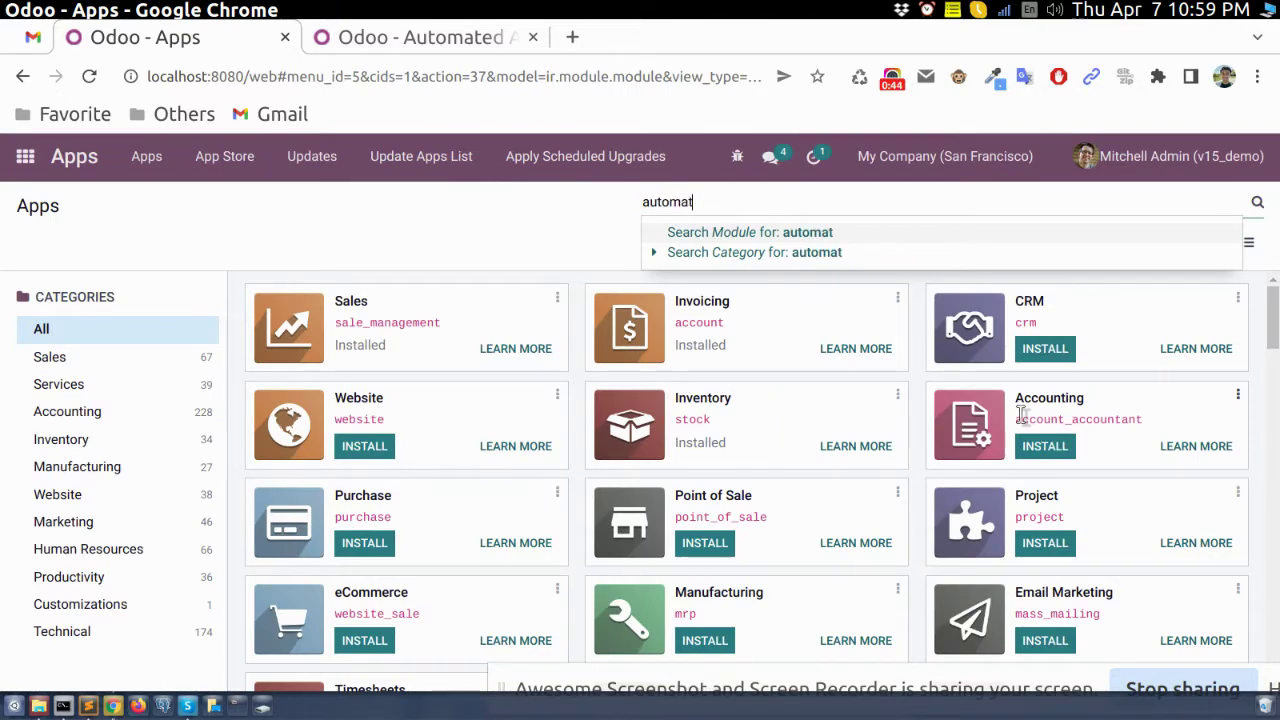
type("ed")
key("Return")
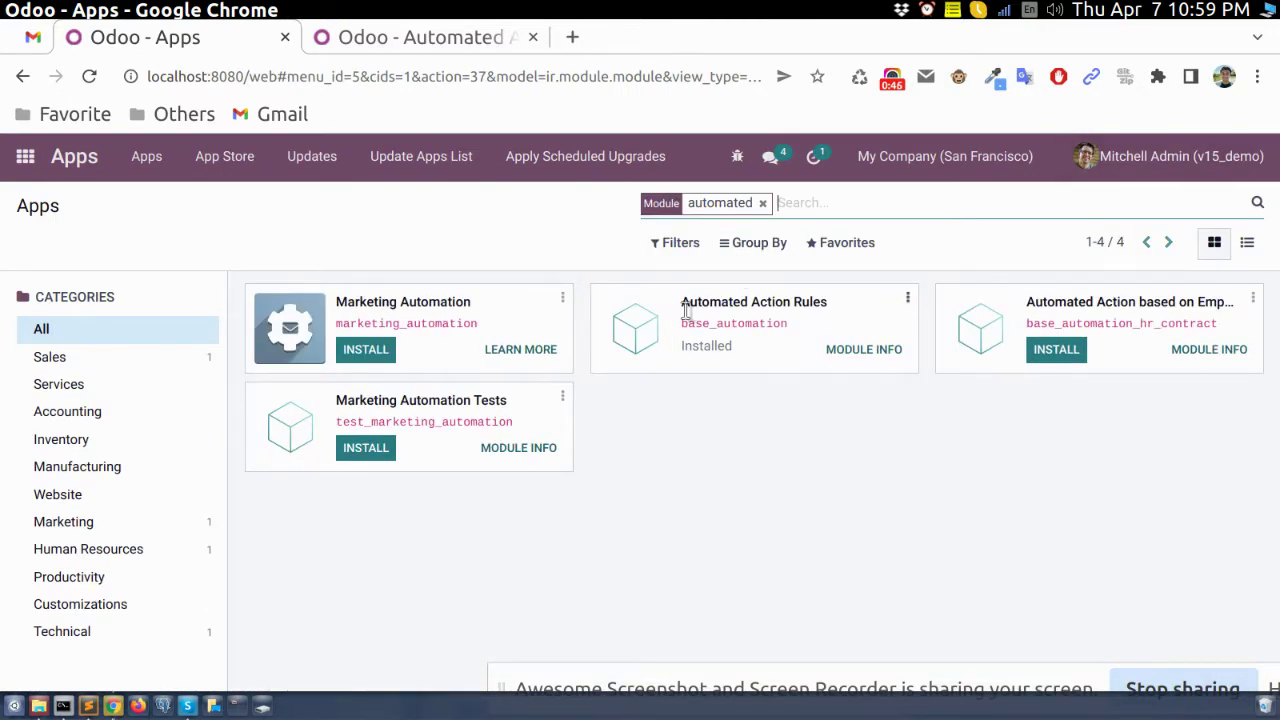
left_click_drag(686, 300, 834, 309)
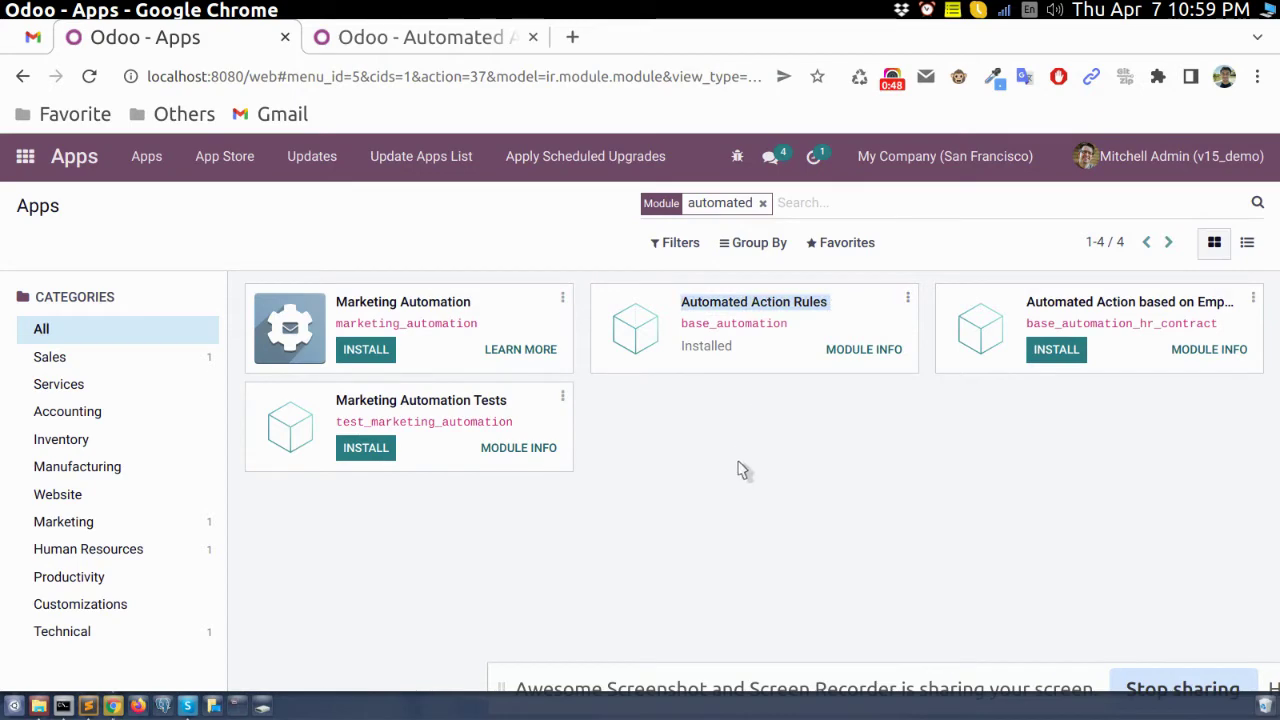
left_click(24, 158)
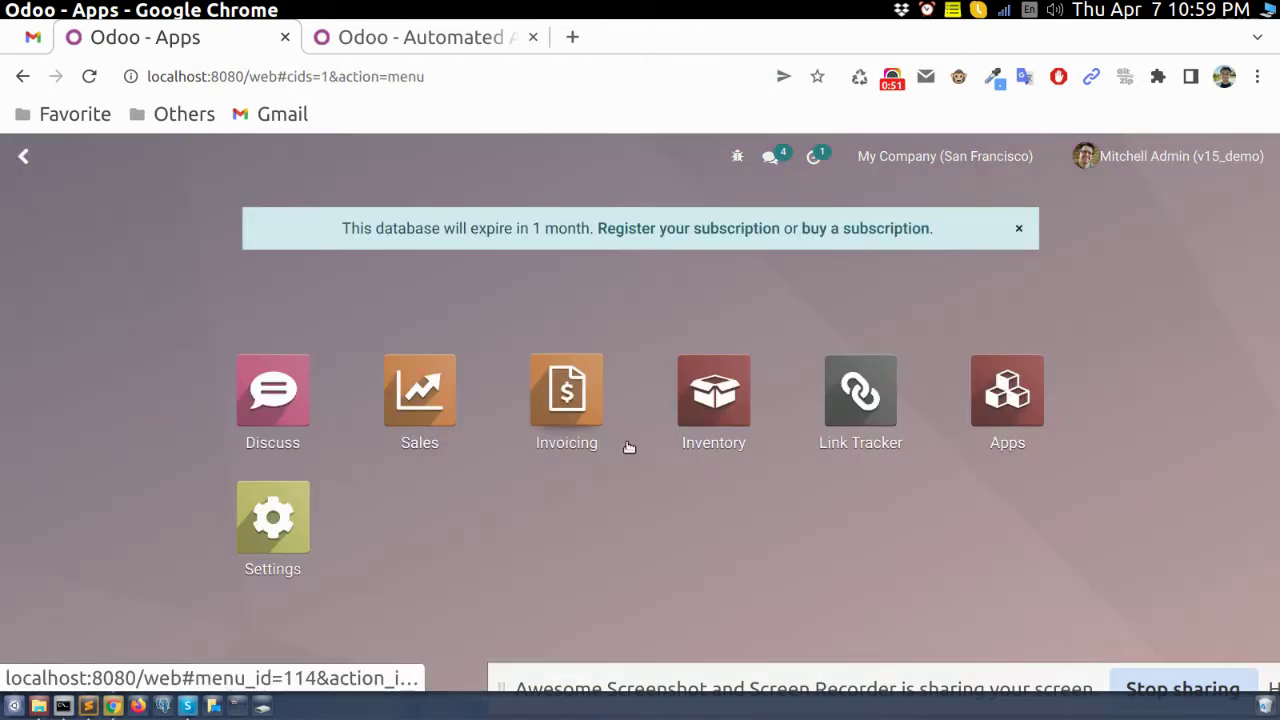
Open quotation S00002 in Sales and confirm it as a sales order
left_click(424, 398)
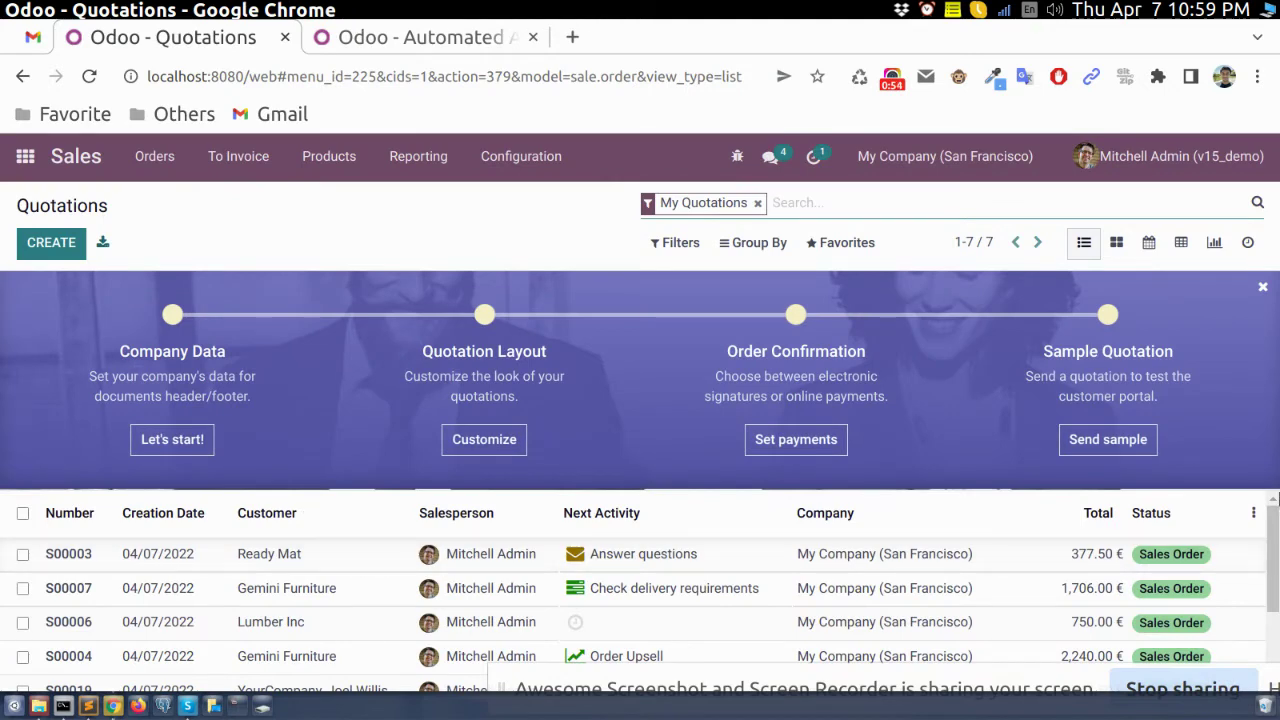
scroll(457, 640, "down", 2)
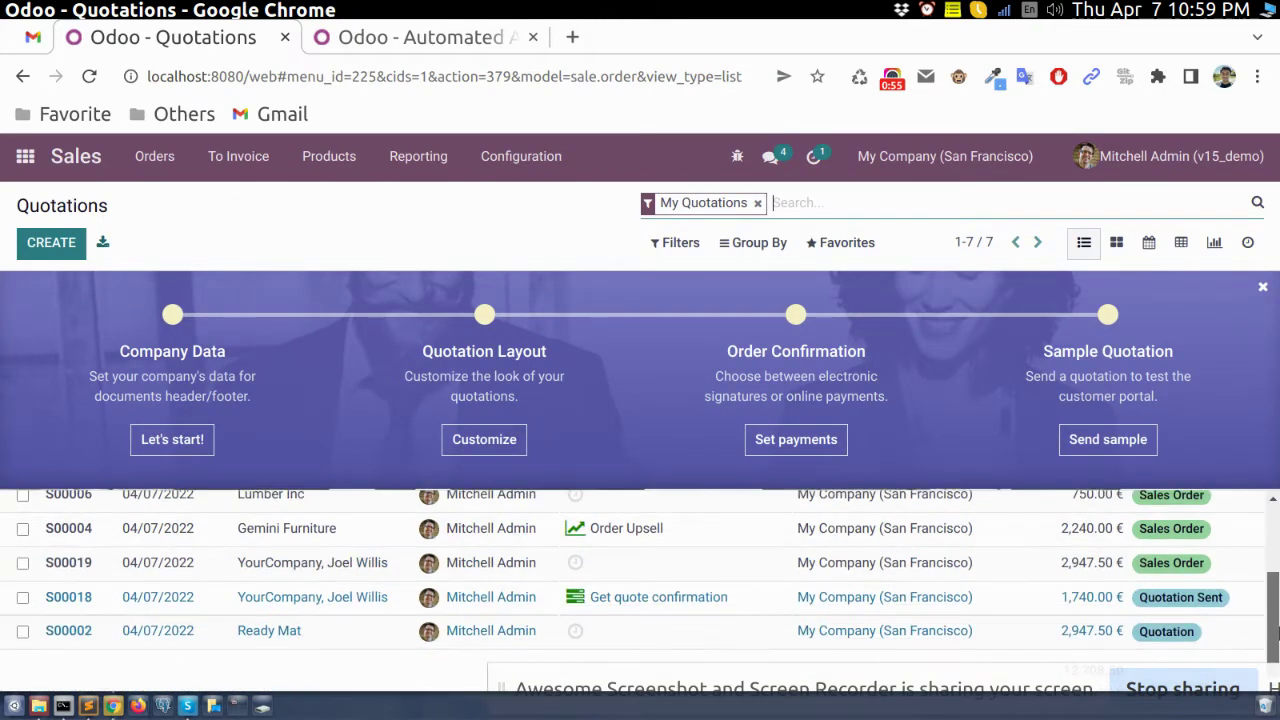
left_click(645, 631)
left_click_drag(1274, 398, 1276, 628)
scroll(1276, 628, "up", 10)
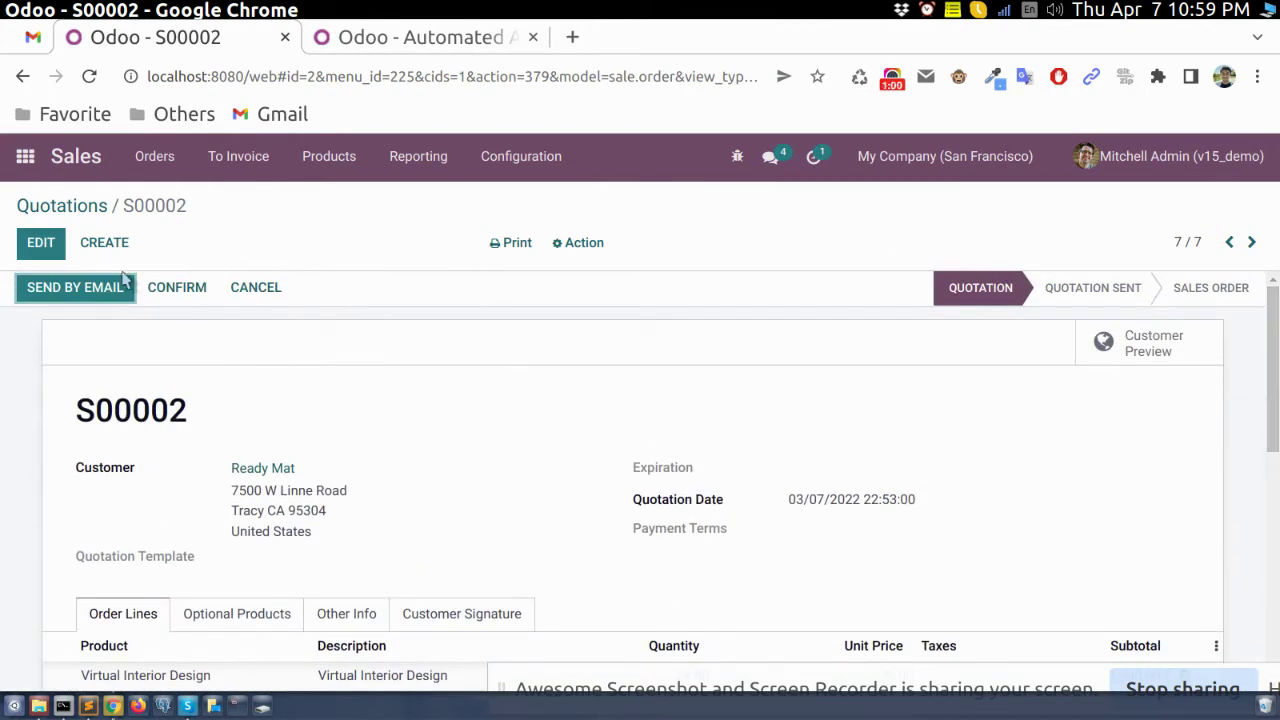
left_click(160, 289)
scroll(1276, 372, "down", 1)
left_click_drag(1276, 372, 1257, 309)
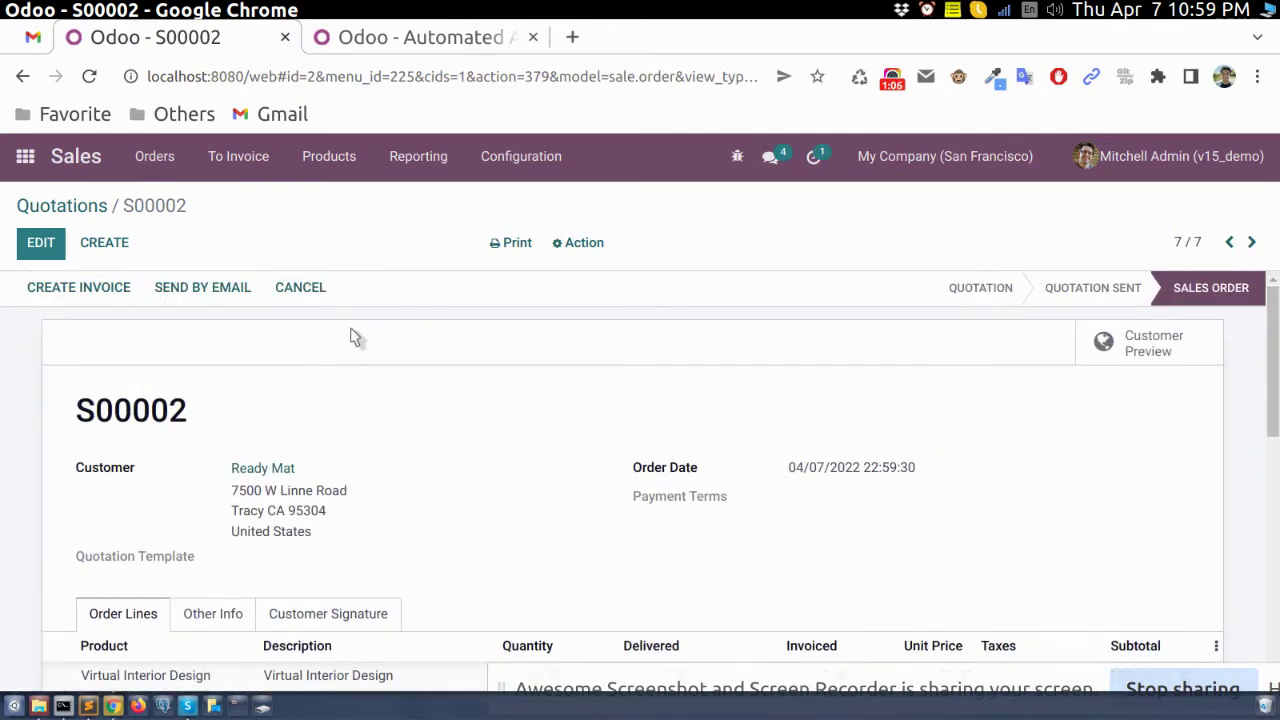
Send the order confirmation email with S00002.pdf to the customer
left_click(184, 289)
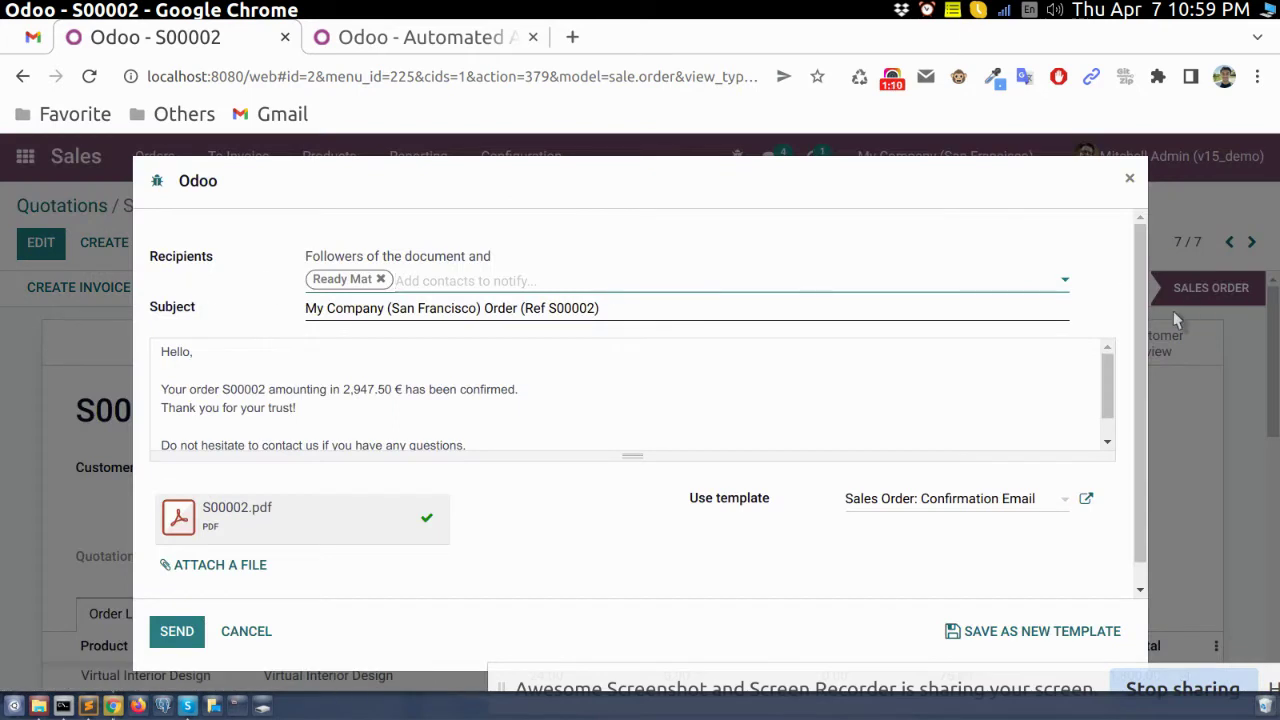
scroll(1006, 469, "down", 1)
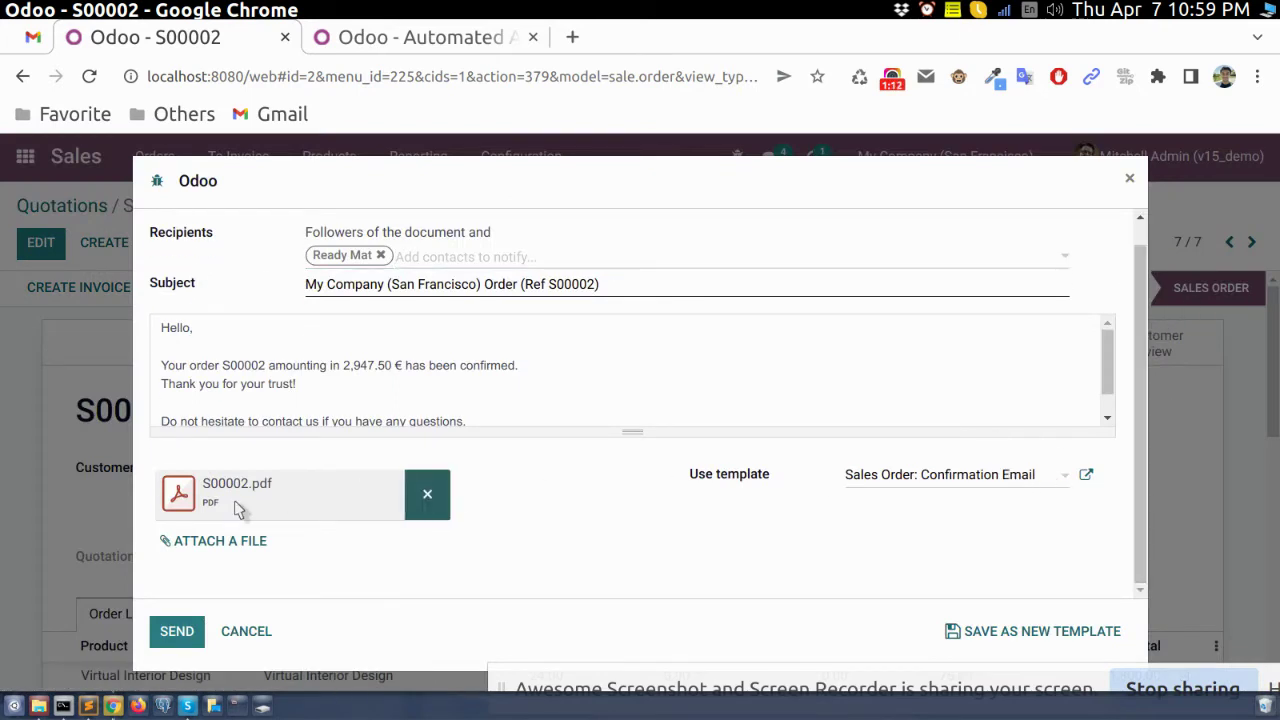
left_click(180, 640)
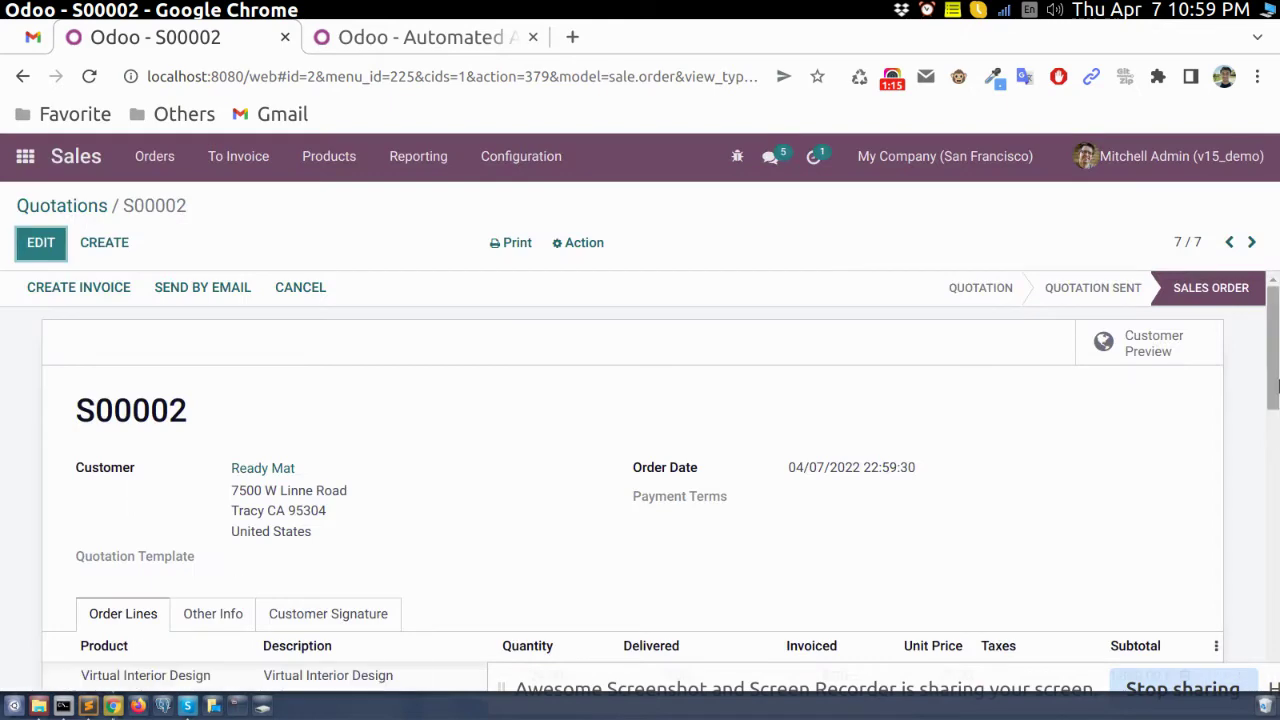
left_click_drag(1274, 350, 1274, 380)
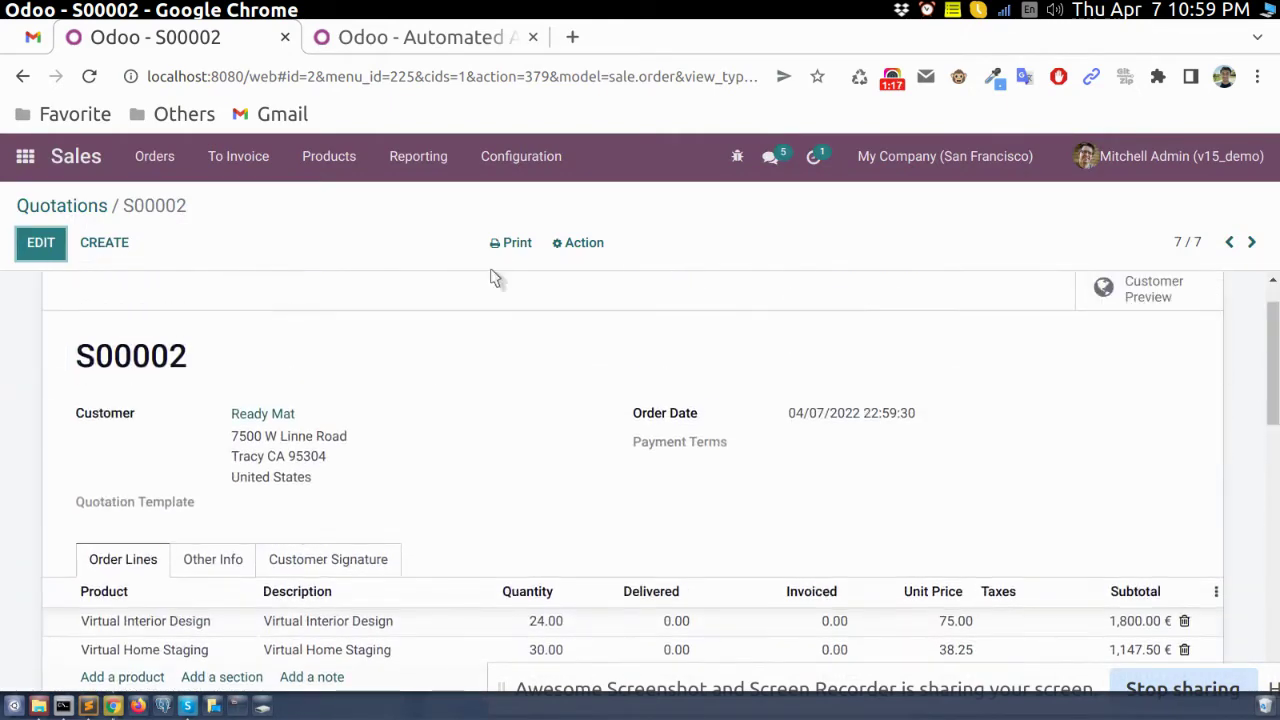
Duplicate order S00002 and save the copy as quotation S00024, then go to the apps home menu
left_click(600, 250)
left_click(600, 283)
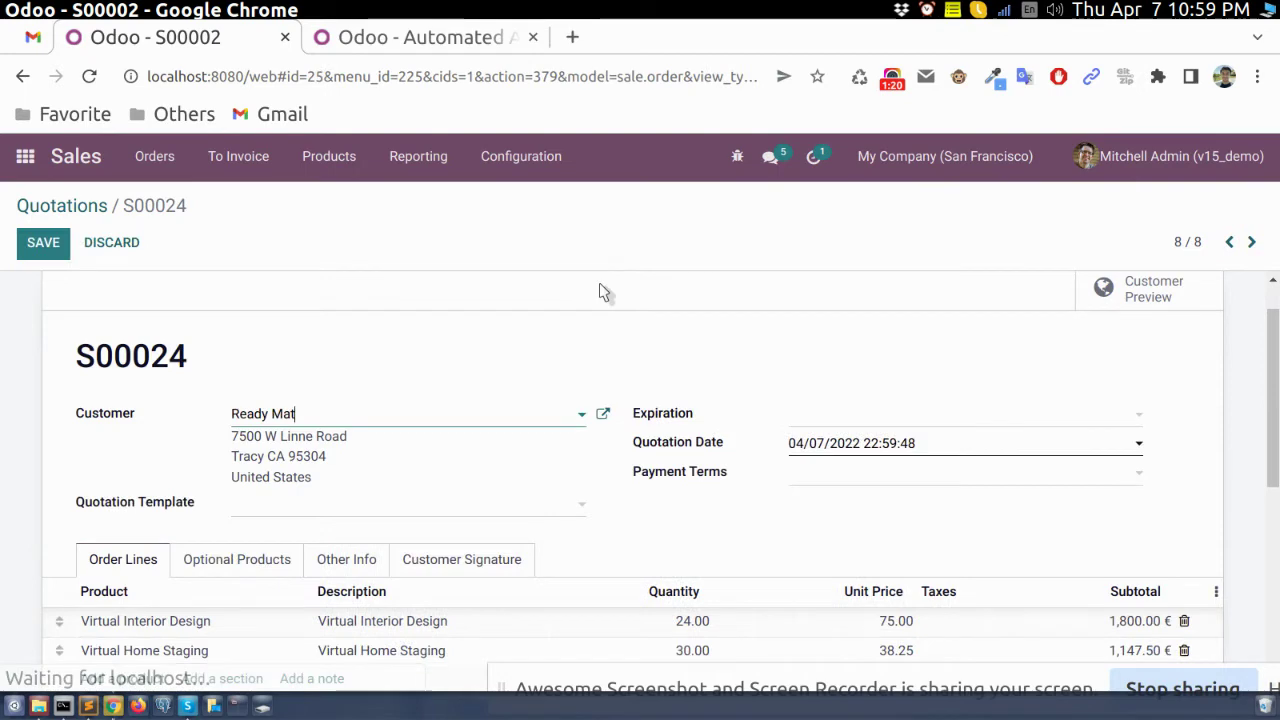
left_click(43, 242)
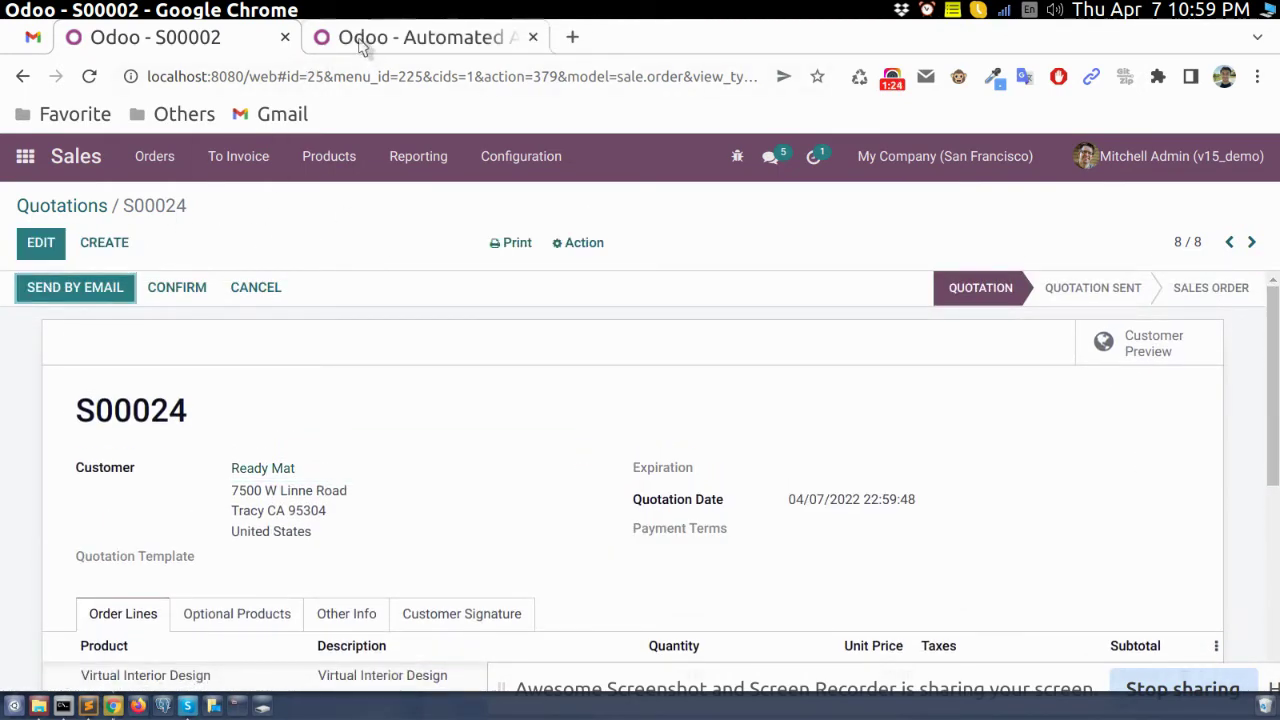
left_click(362, 44)
left_click(24, 156)
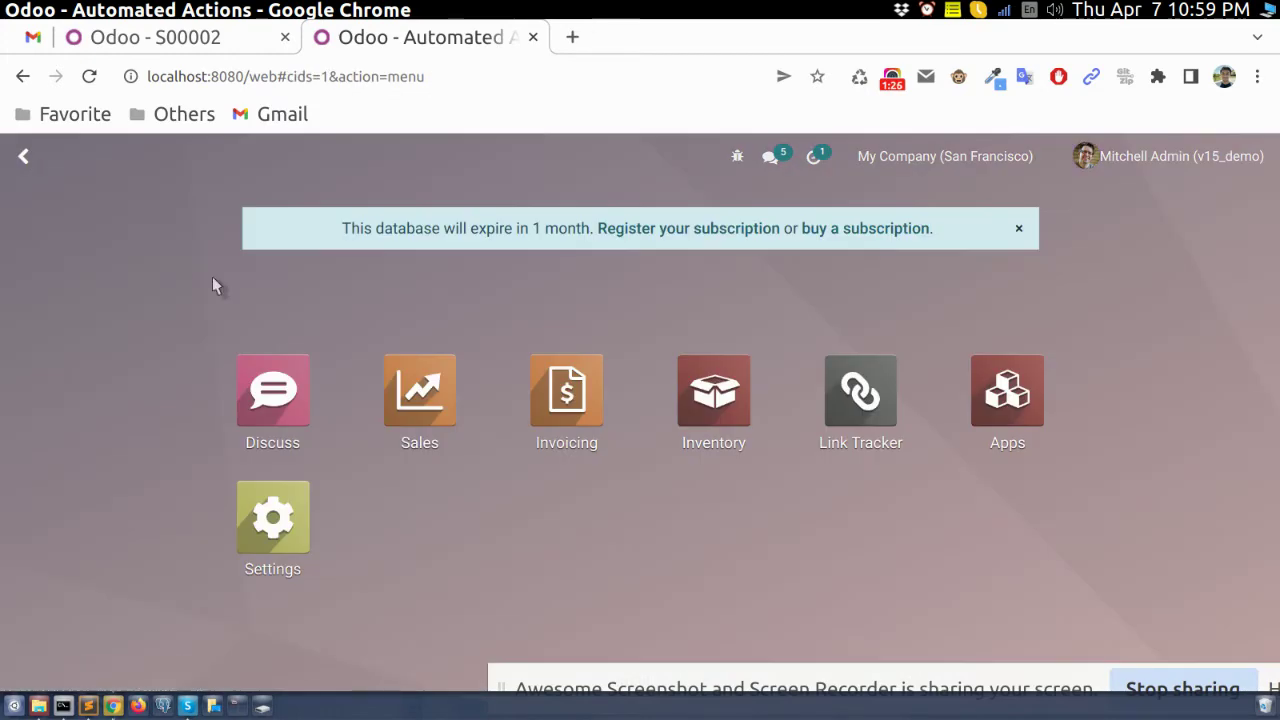
Create a new automated action 'Send sales order confirmation email' on the Sales Order model
type("auto")
key("Return")
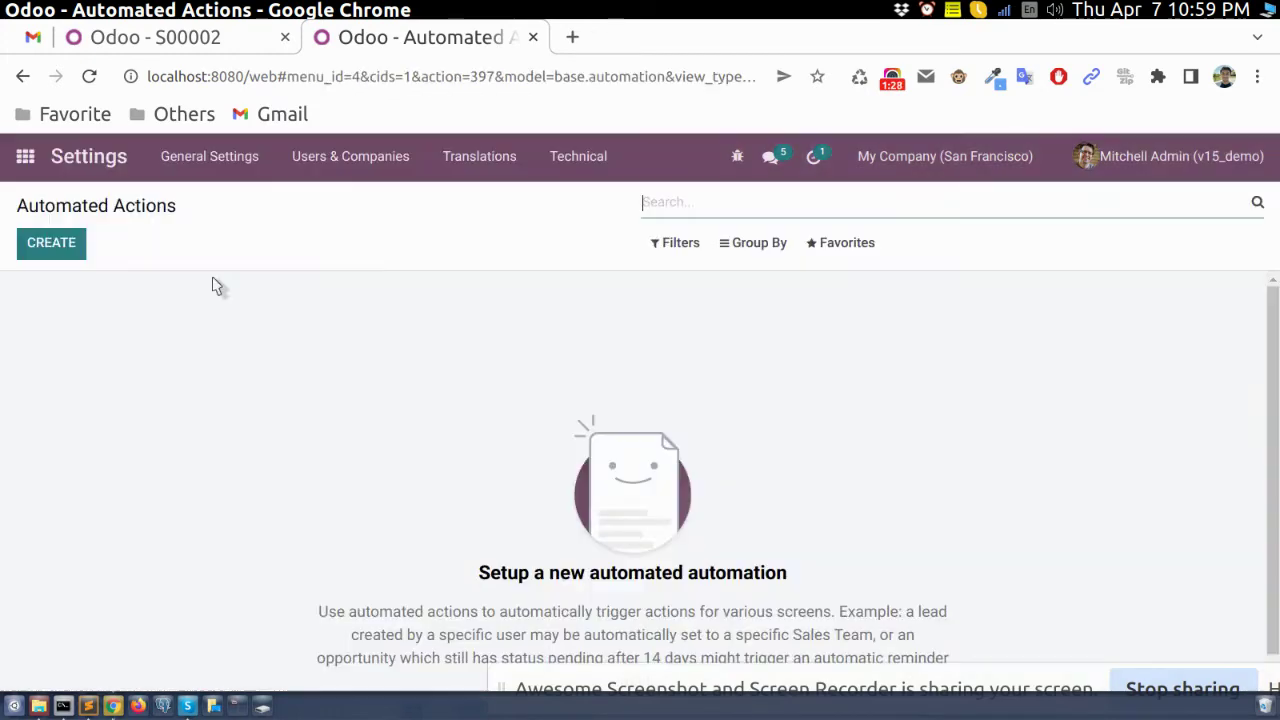
left_click(30, 248)
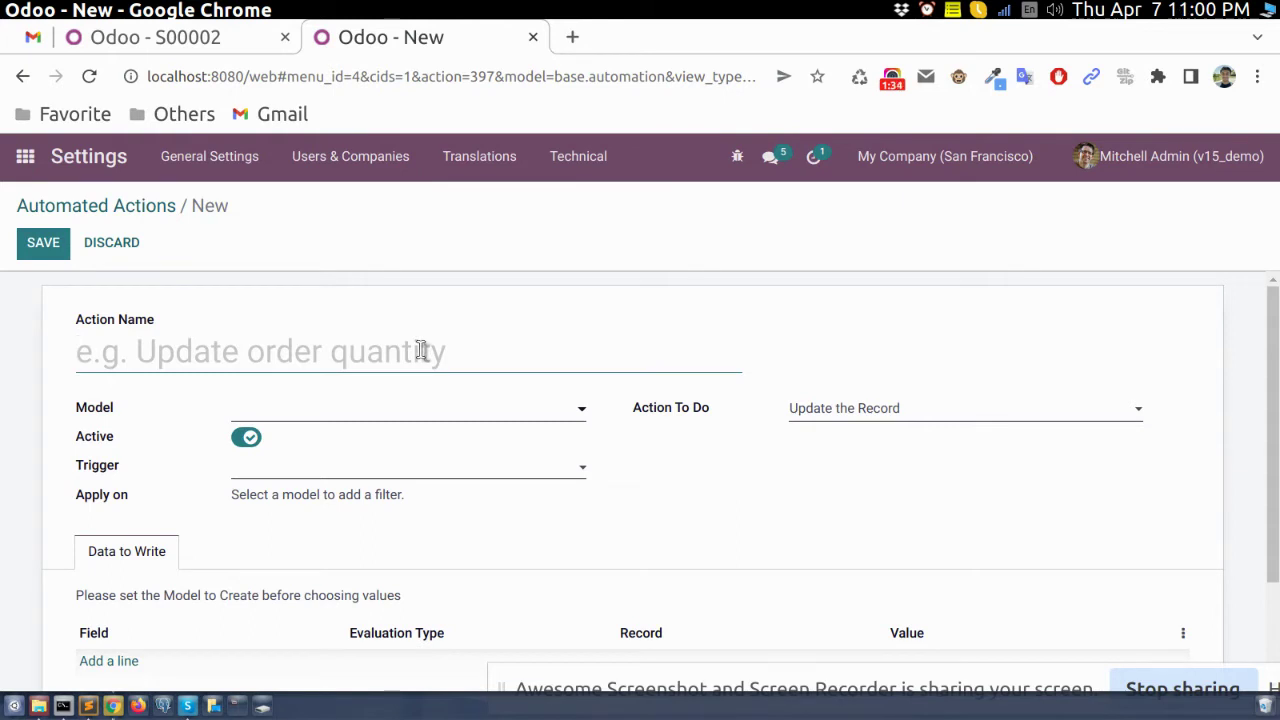
type("Send ")
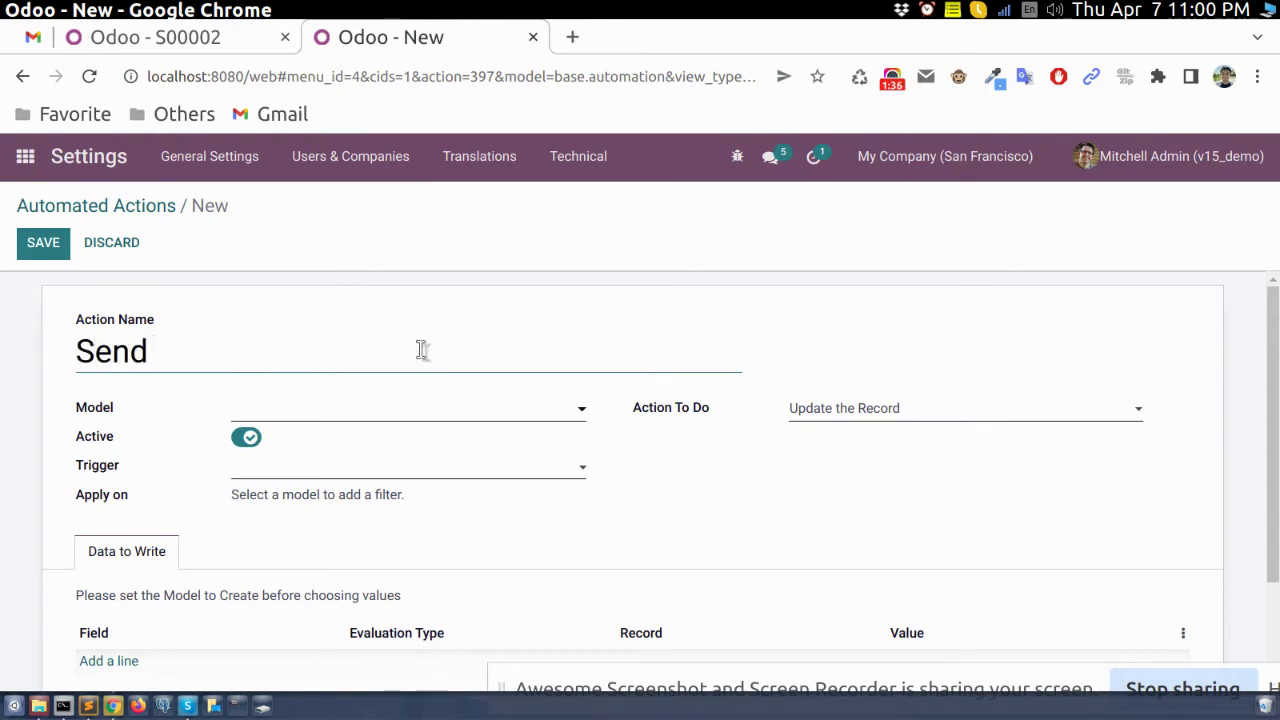
type("sales order c")
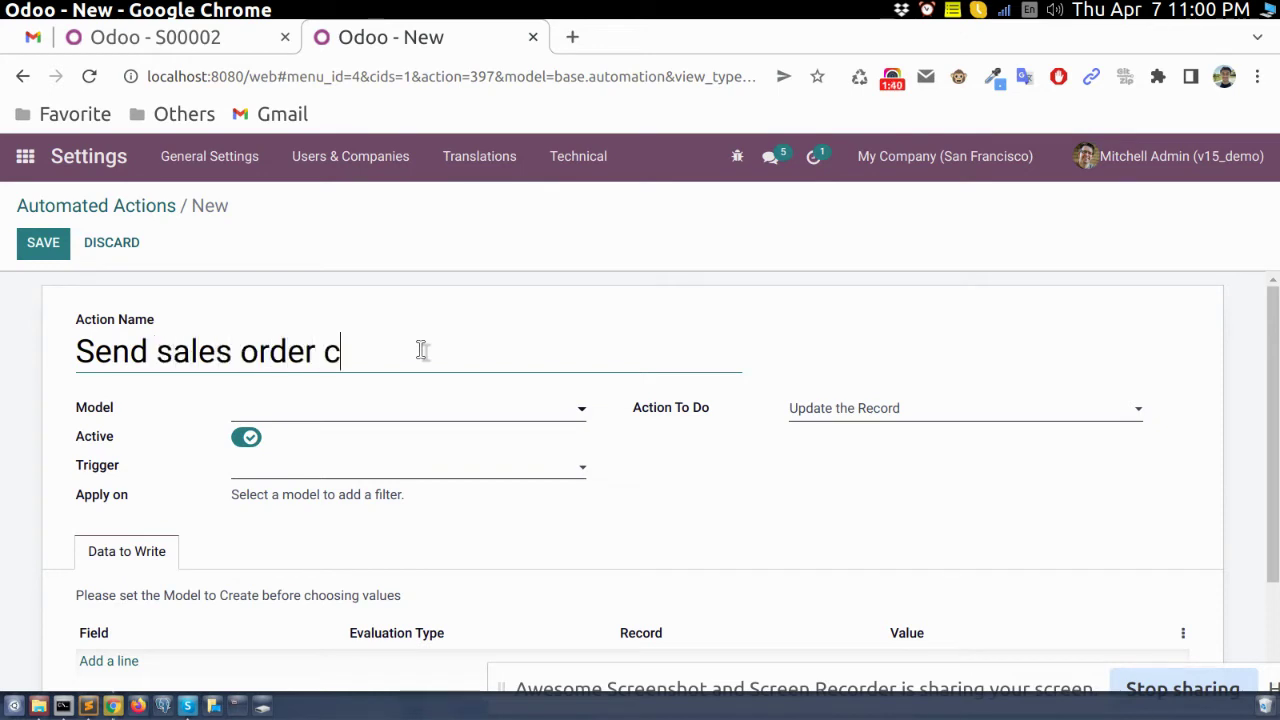
type("onfirmation email")
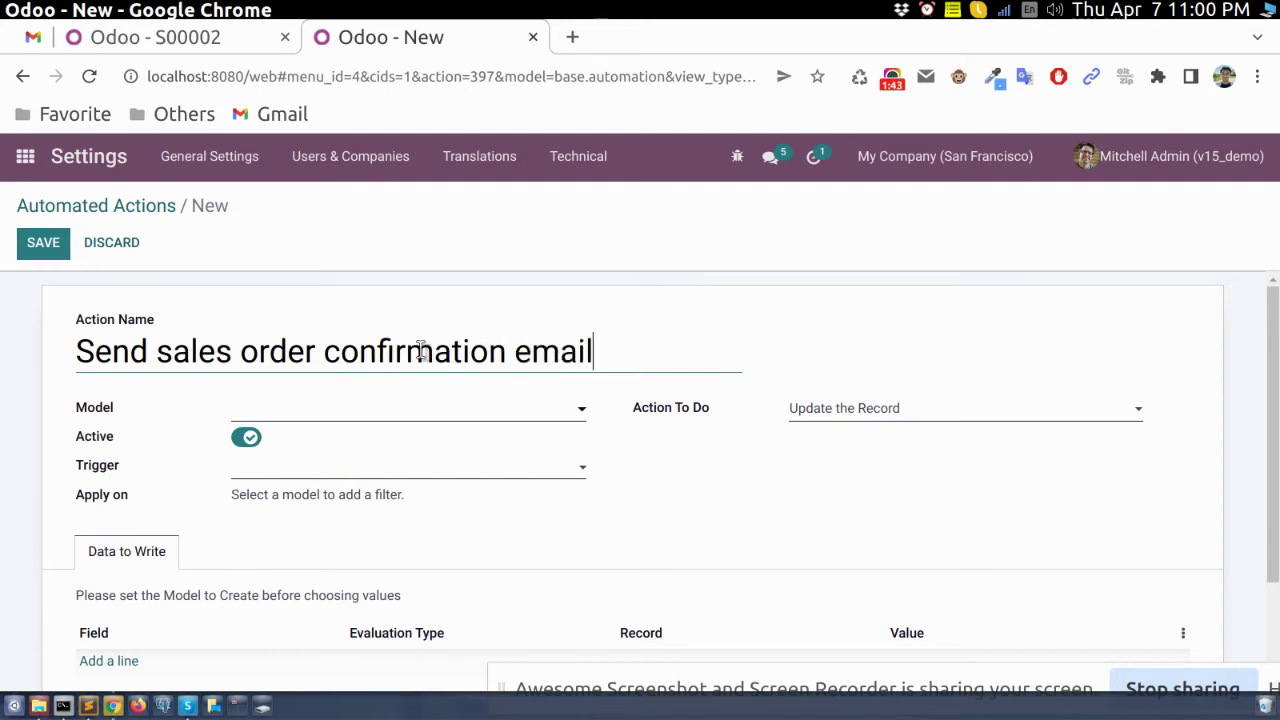
left_click(476, 409)
type("sales")
key("Return")
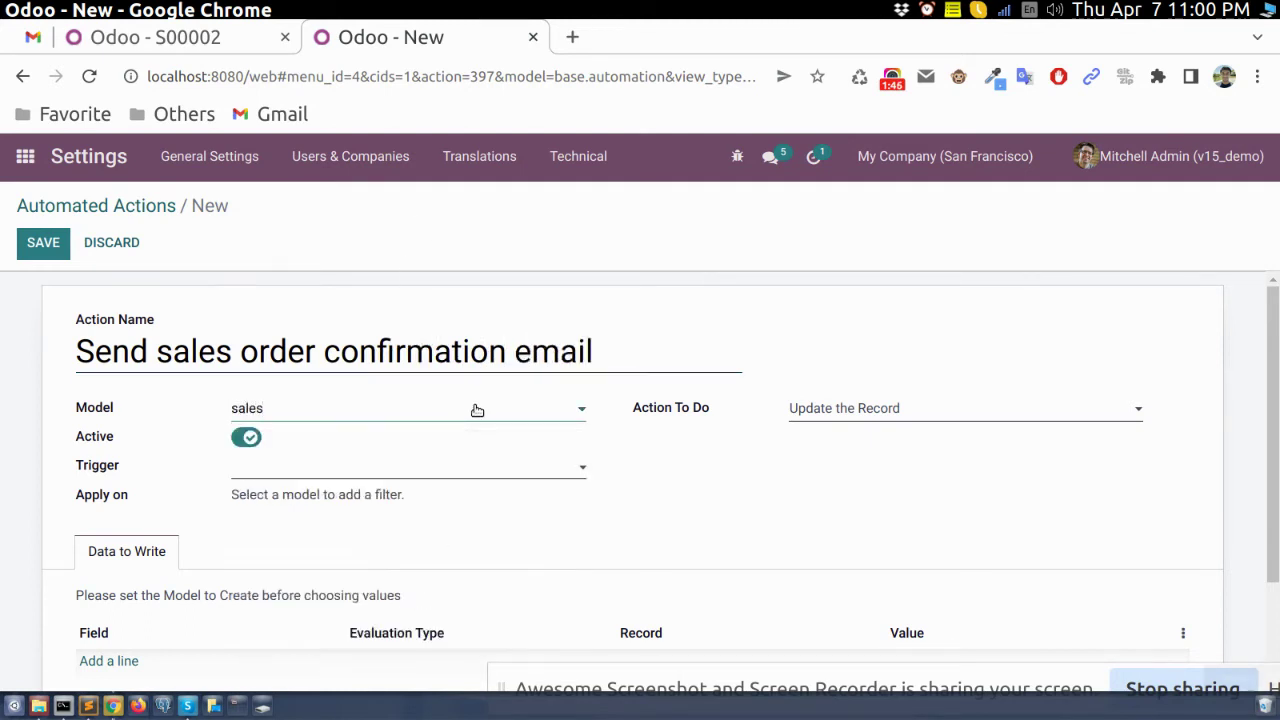
Make the action send an email using the Sales Order: Confirmation Email template
left_click(1059, 412)
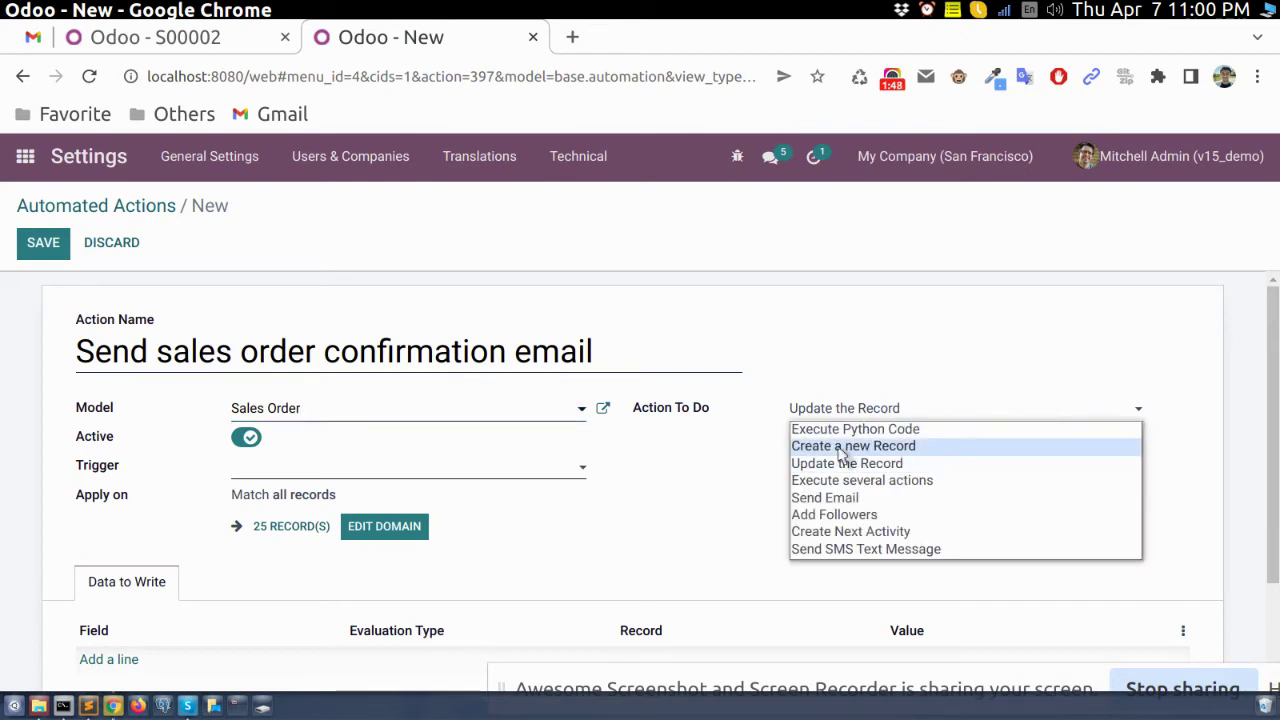
left_click(852, 500)
left_click(849, 445)
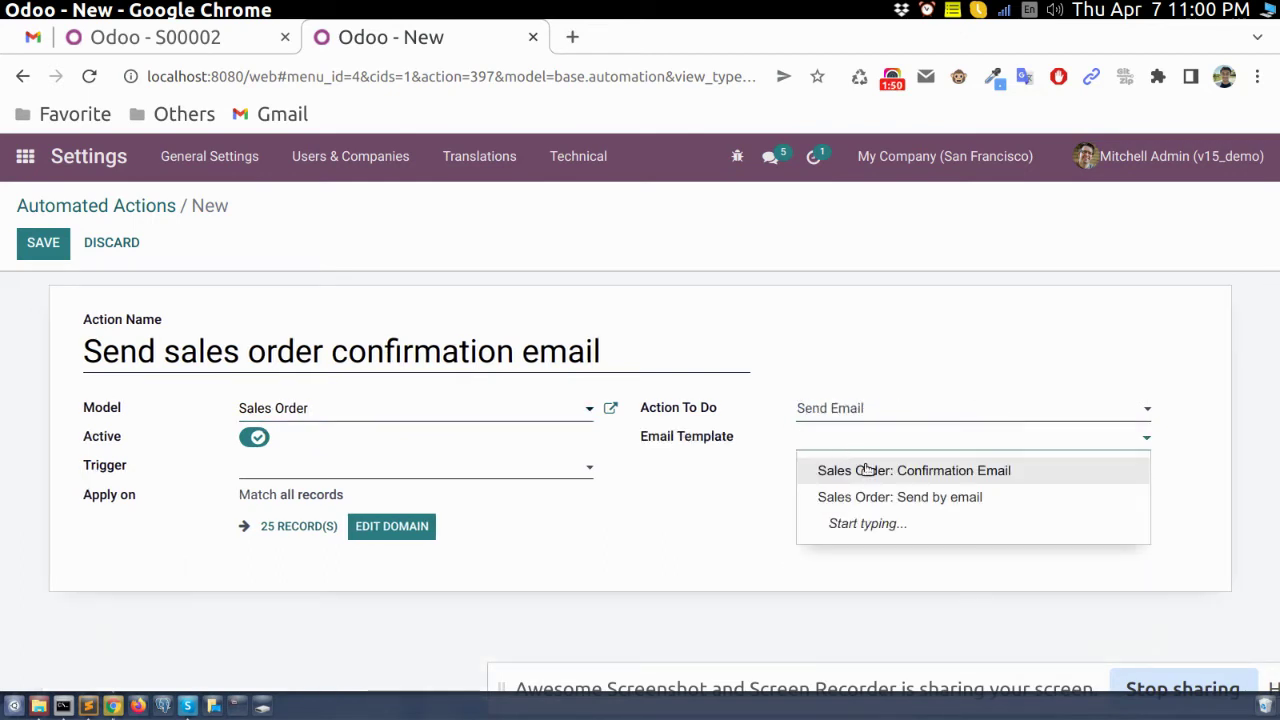
left_click(883, 472)
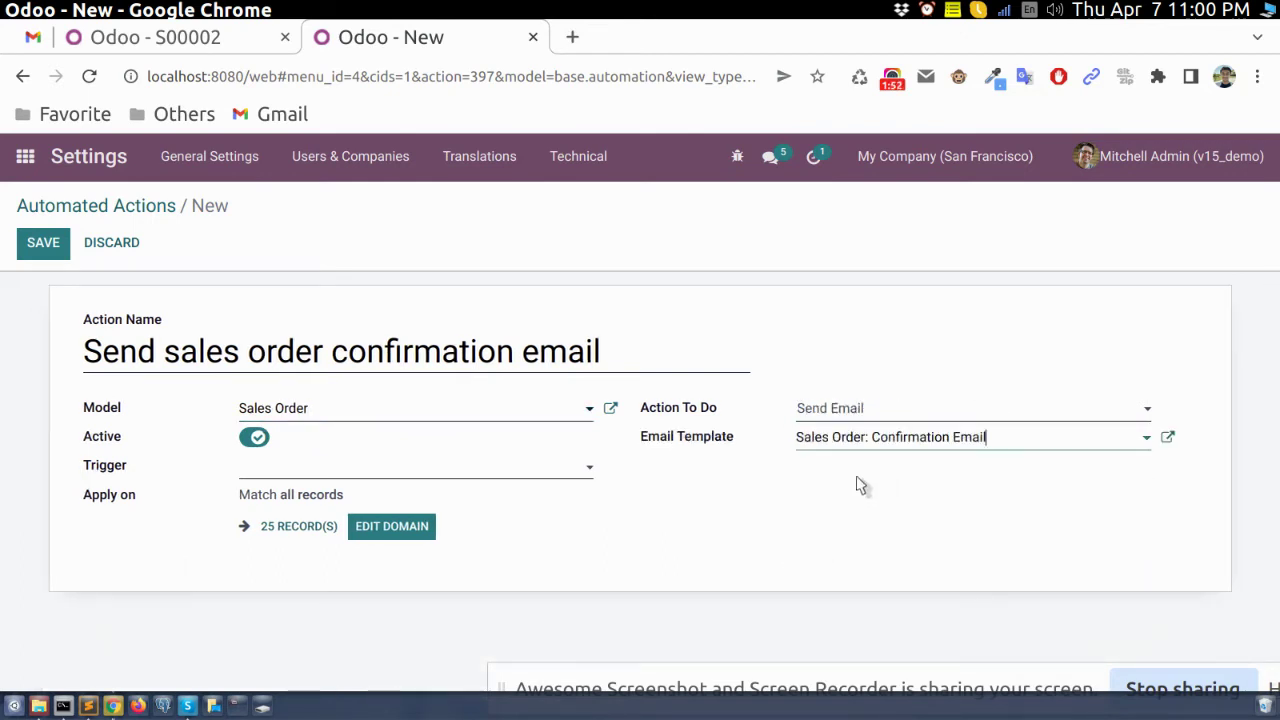
Set the trigger to On Update with Status (sale.order) as the trigger field
left_click(473, 465)
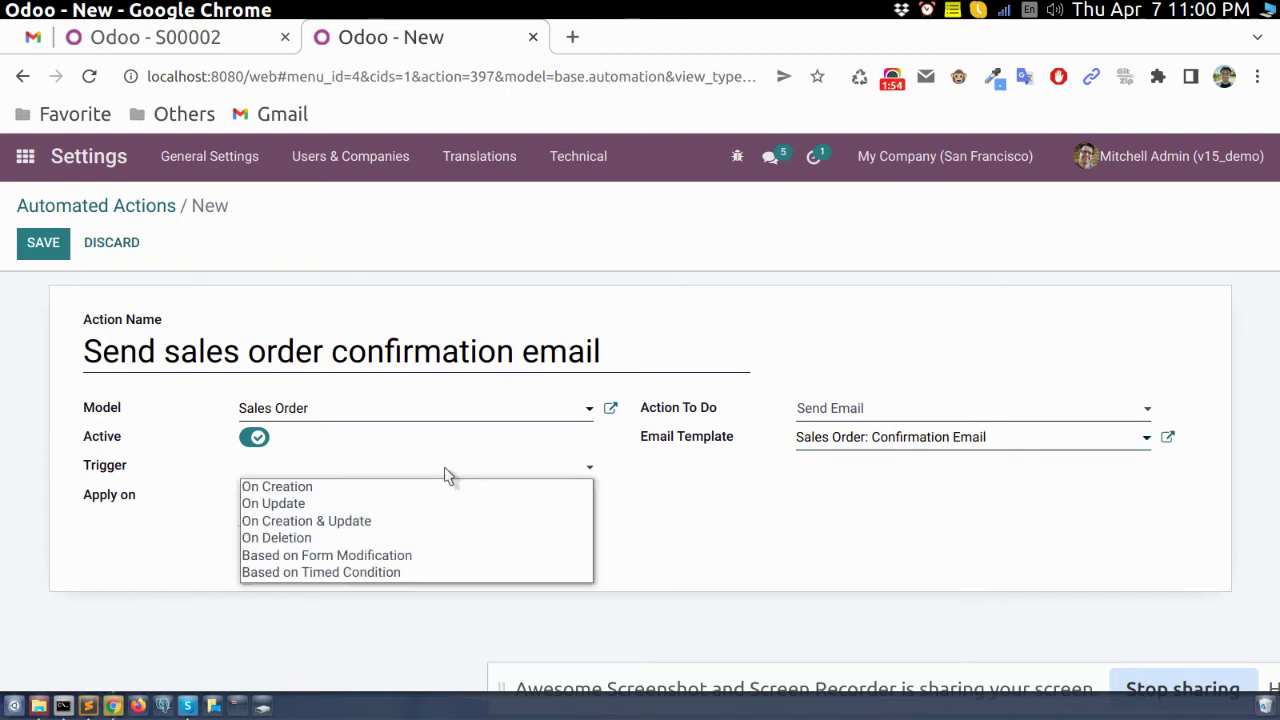
left_click(359, 504)
left_click(351, 500)
type("sta")
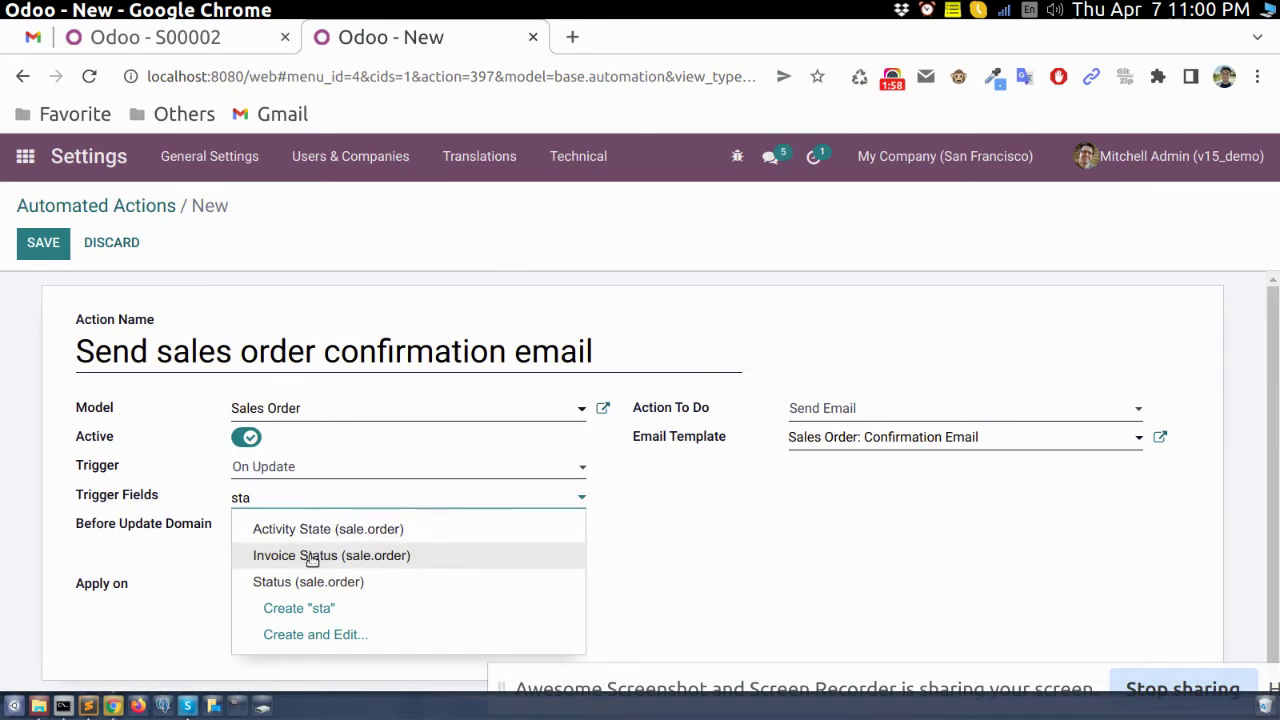
left_click(316, 590)
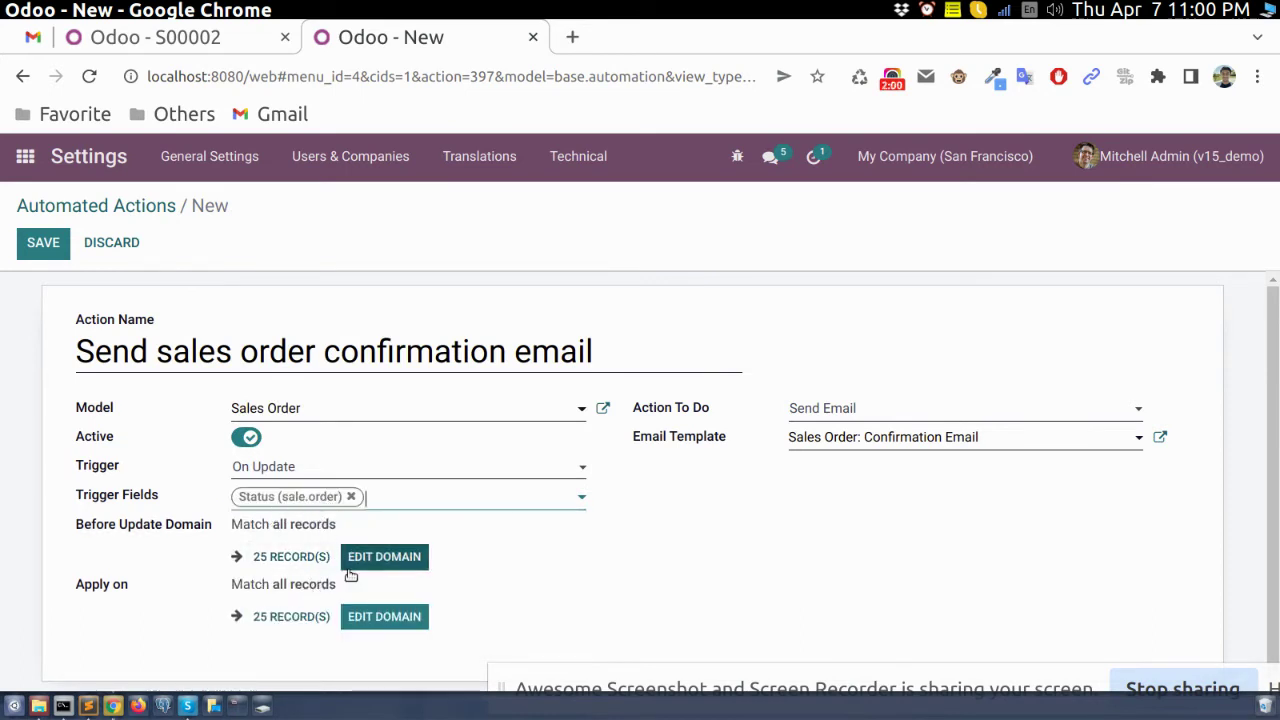
left_click(382, 617)
Restrict the action to orders with Status = Sales Order (21 records) and save it
left_click(262, 238)
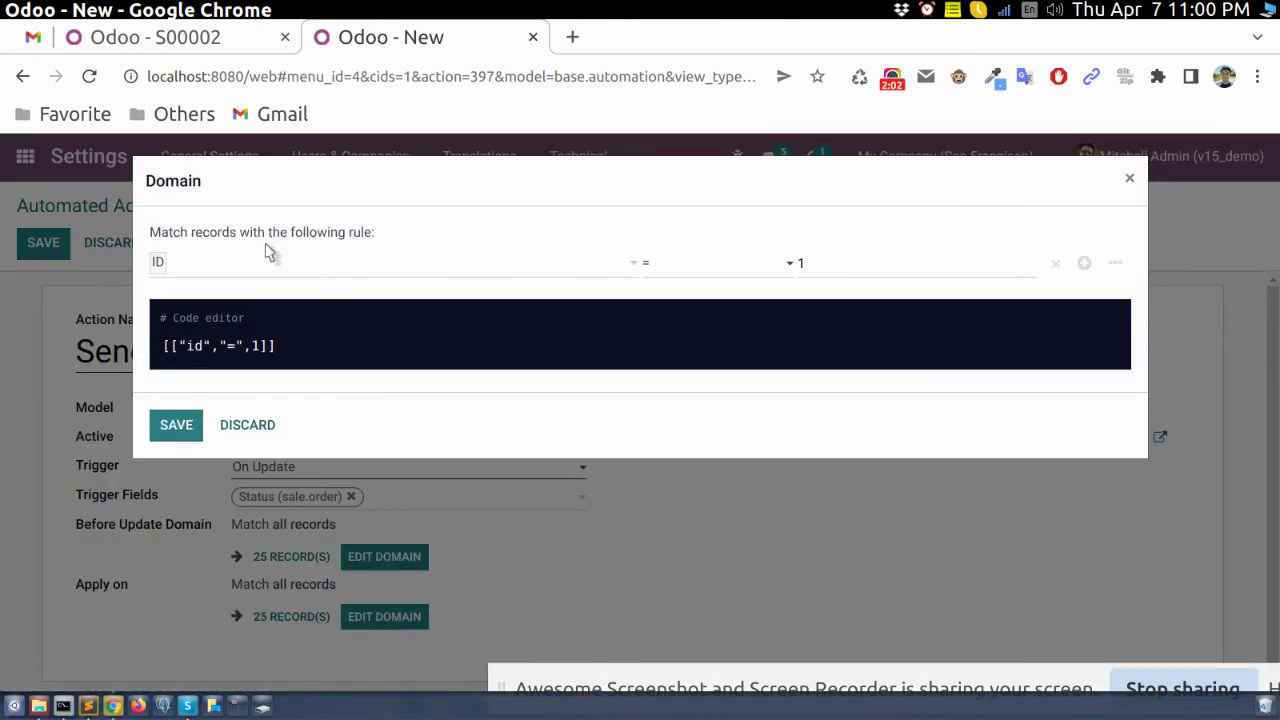
left_click(258, 278)
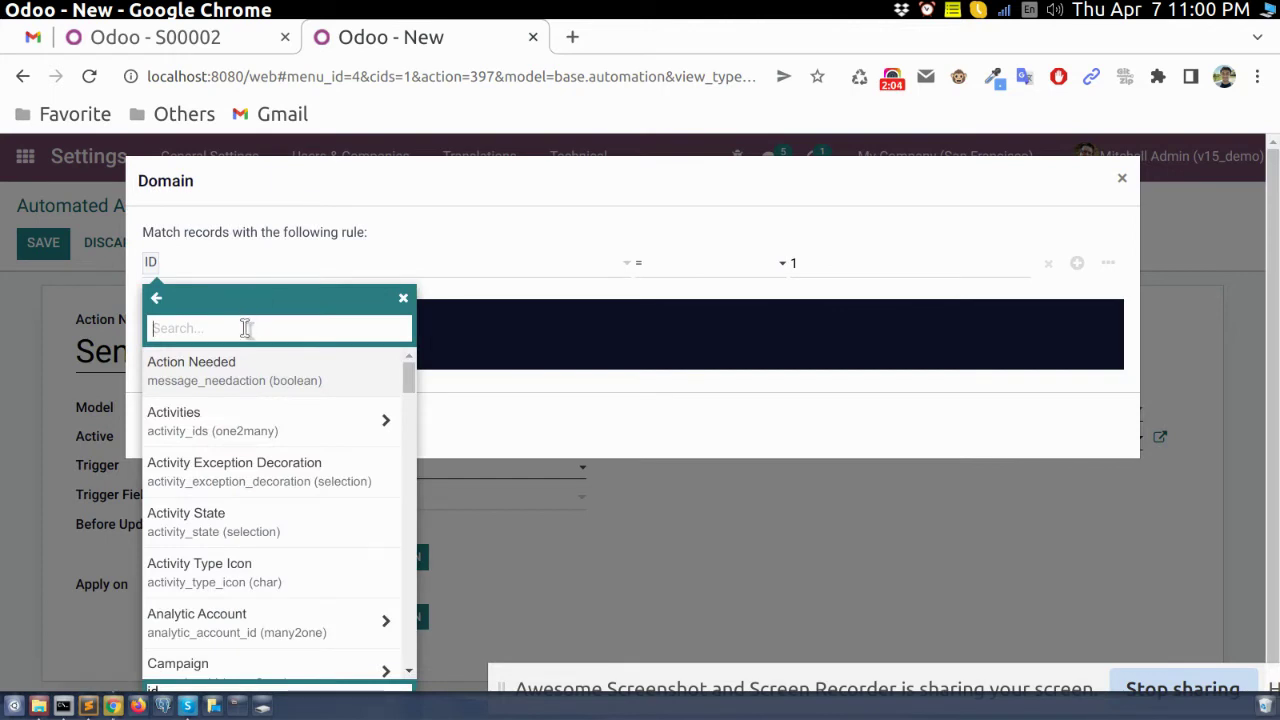
type("sat")
key("BackSpace")
key("BackSpace")
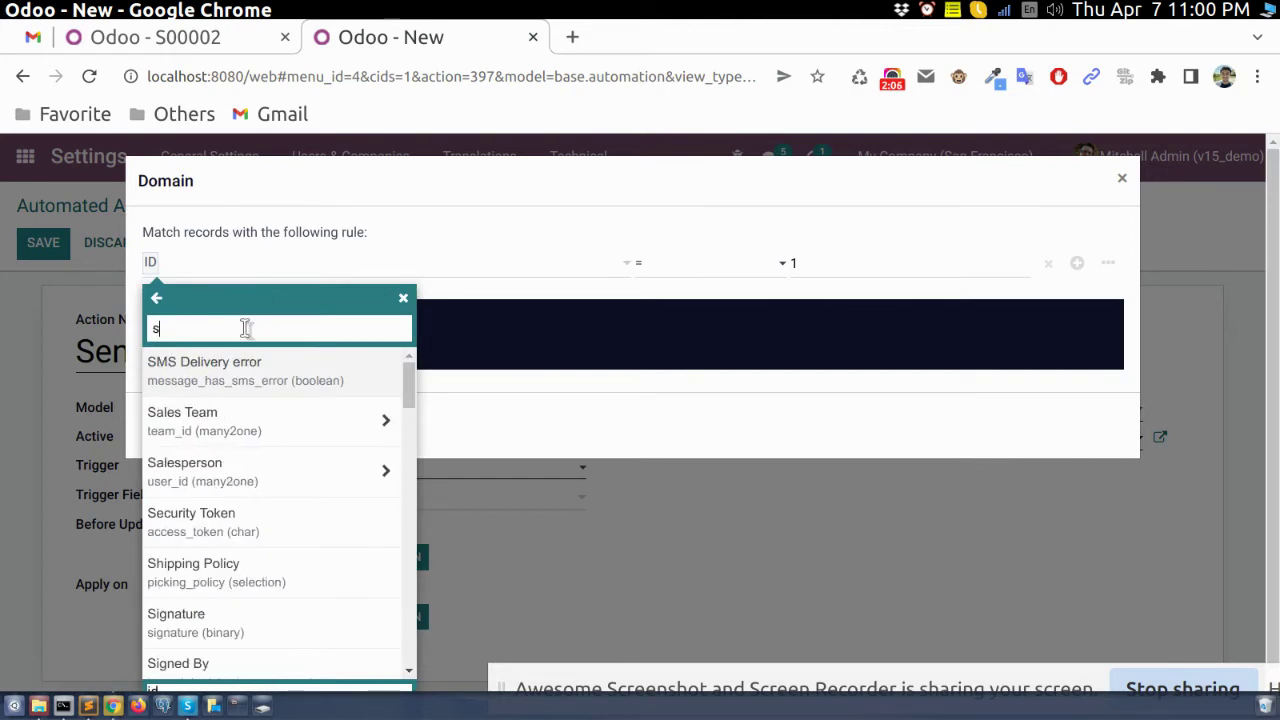
type("ta")
left_click(281, 368)
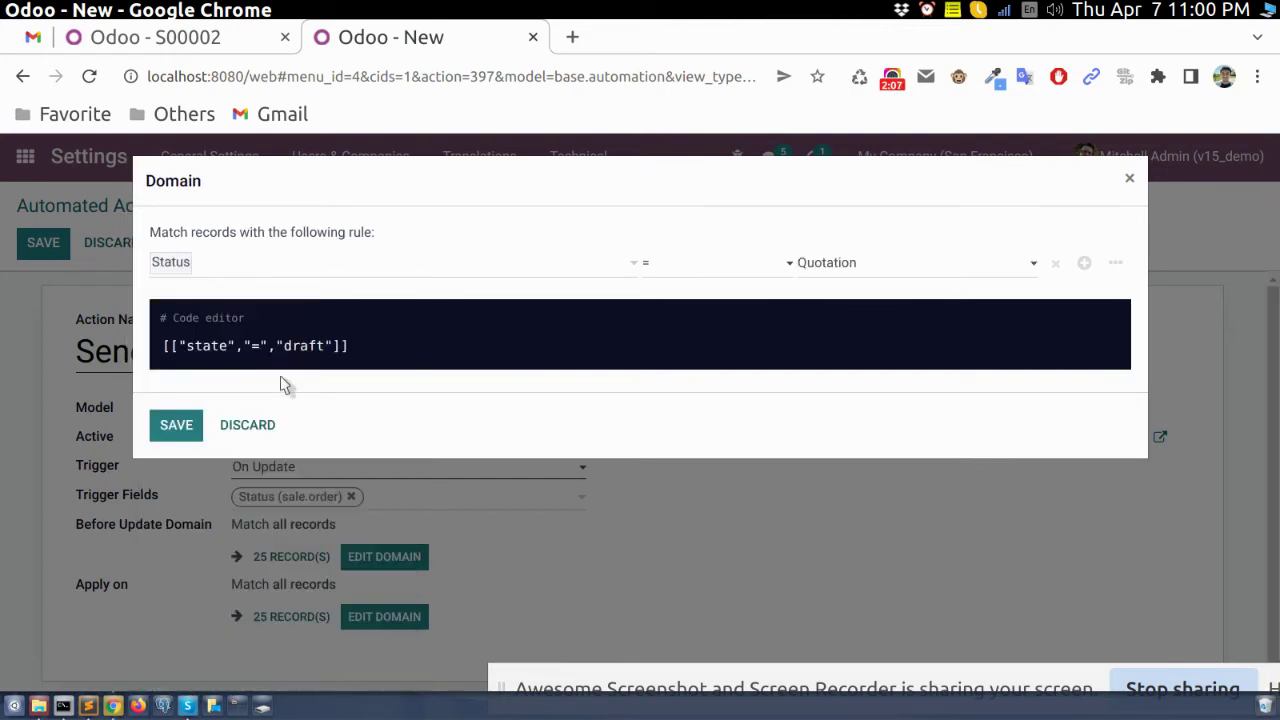
left_click(846, 262)
left_click(835, 318)
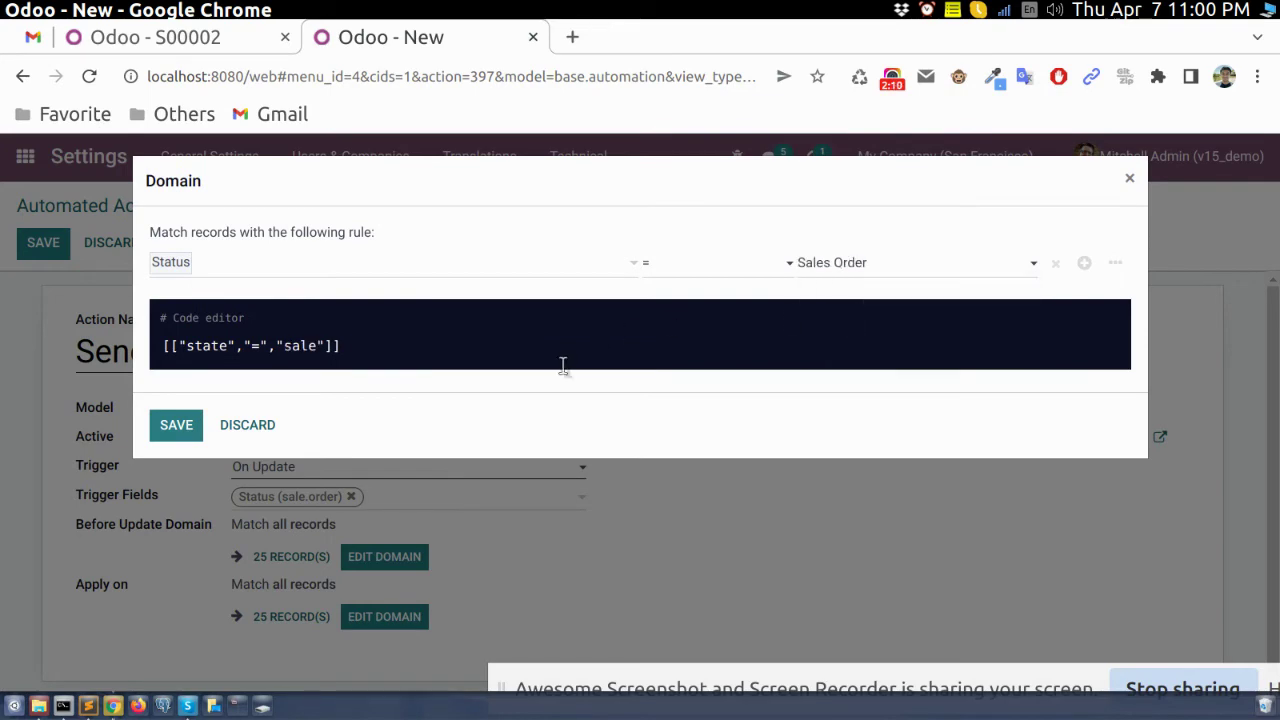
left_click(176, 426)
scroll(800, 470, "down", 1)
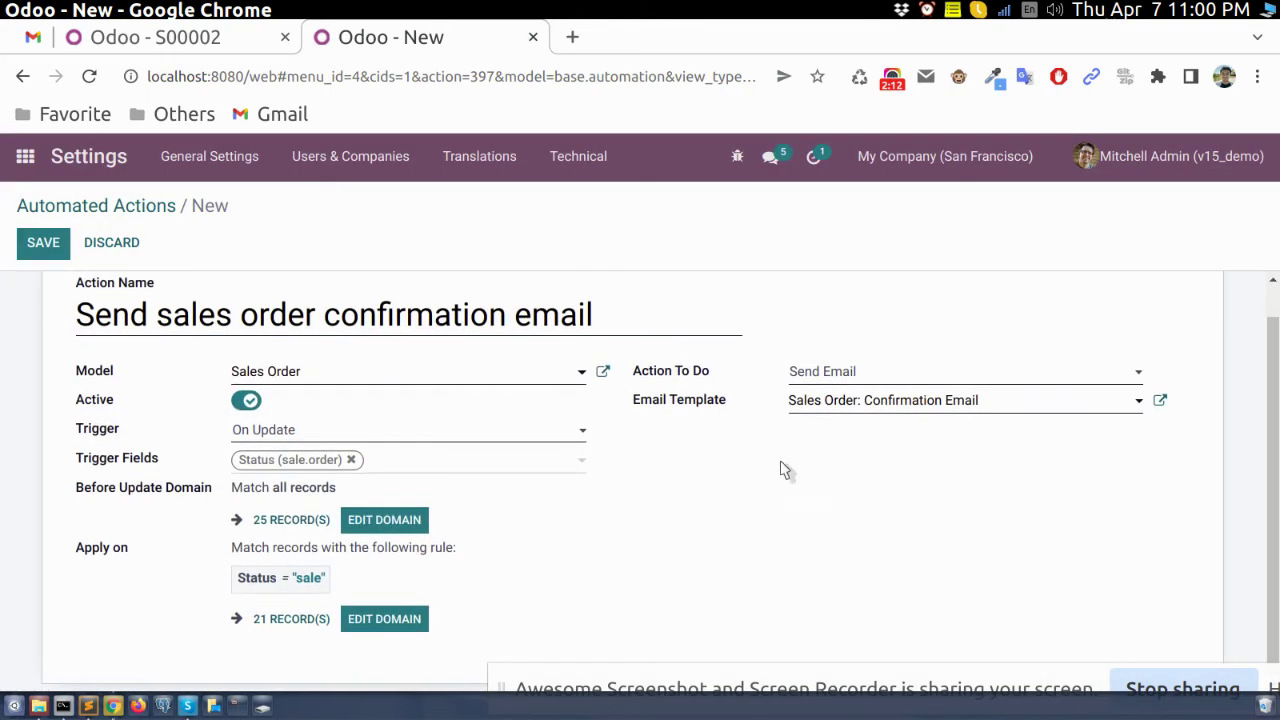
left_click(36, 254)
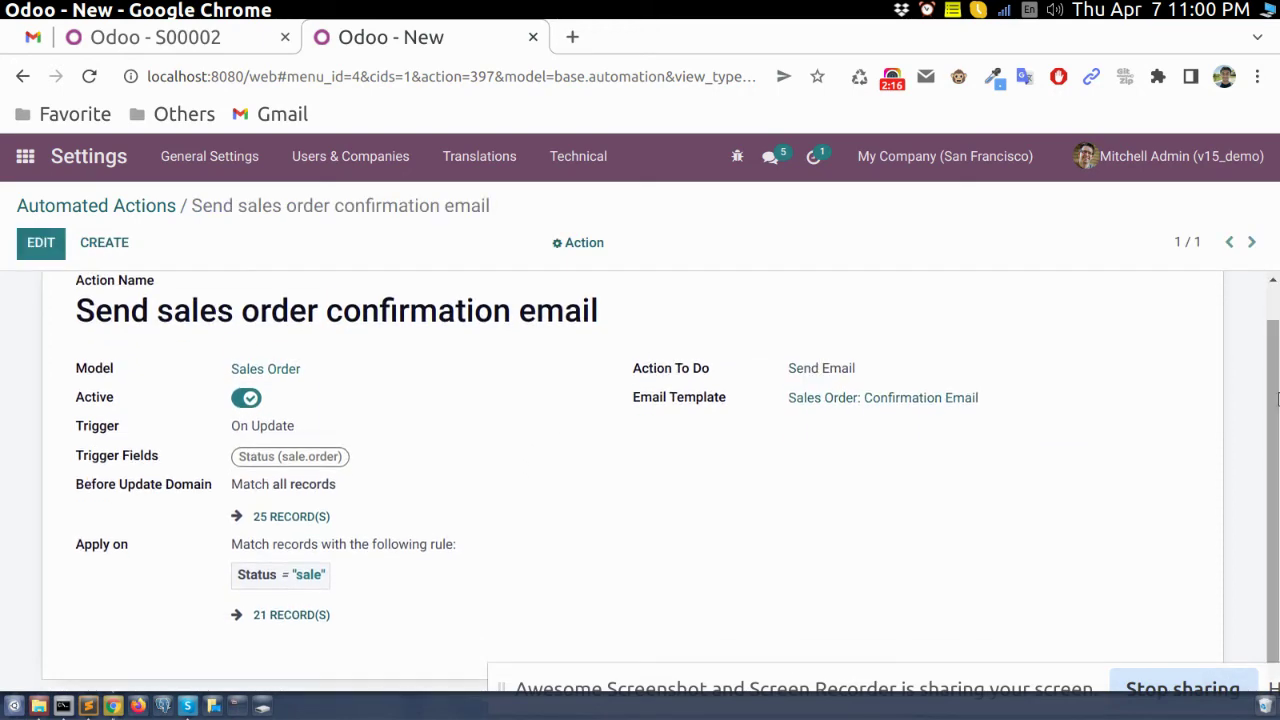
Check S00024's chatter for the automatically sent confirmation email with S00024.pdf
left_click(185, 37)
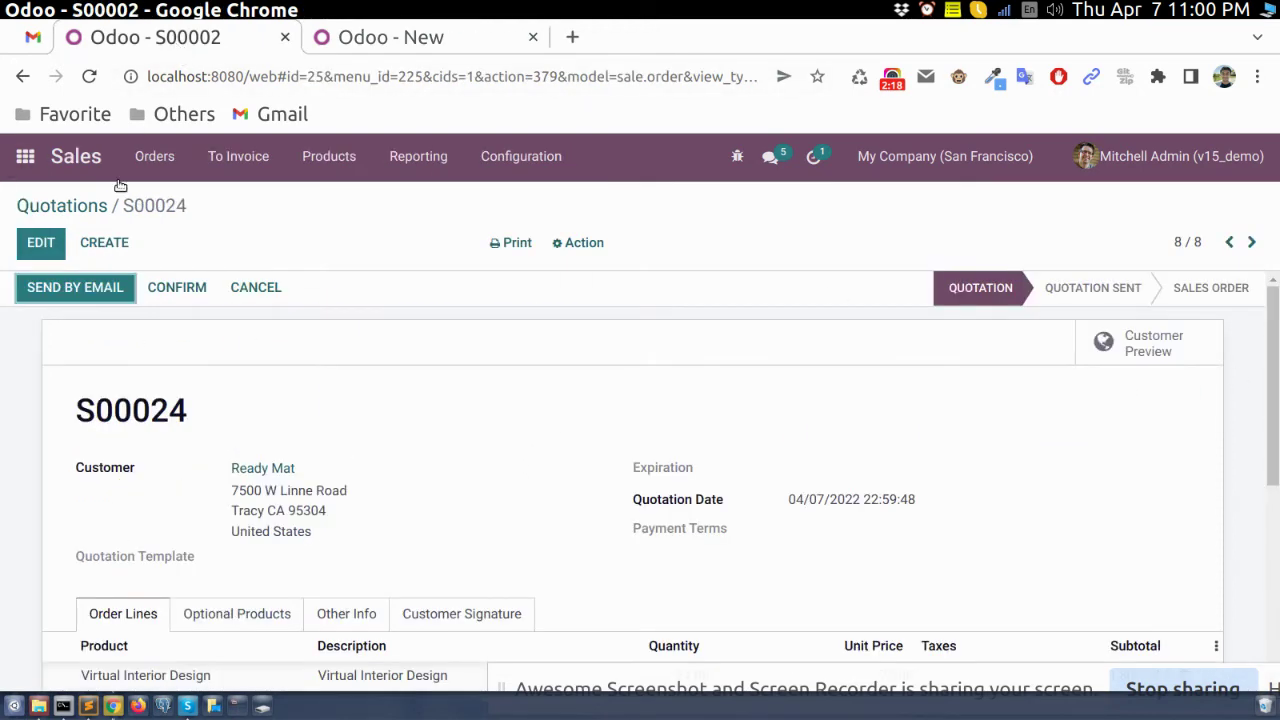
scroll(1275, 497, "down", 3)
scroll(1275, 497, "down", 2)
scroll(1275, 497, "up", 5)
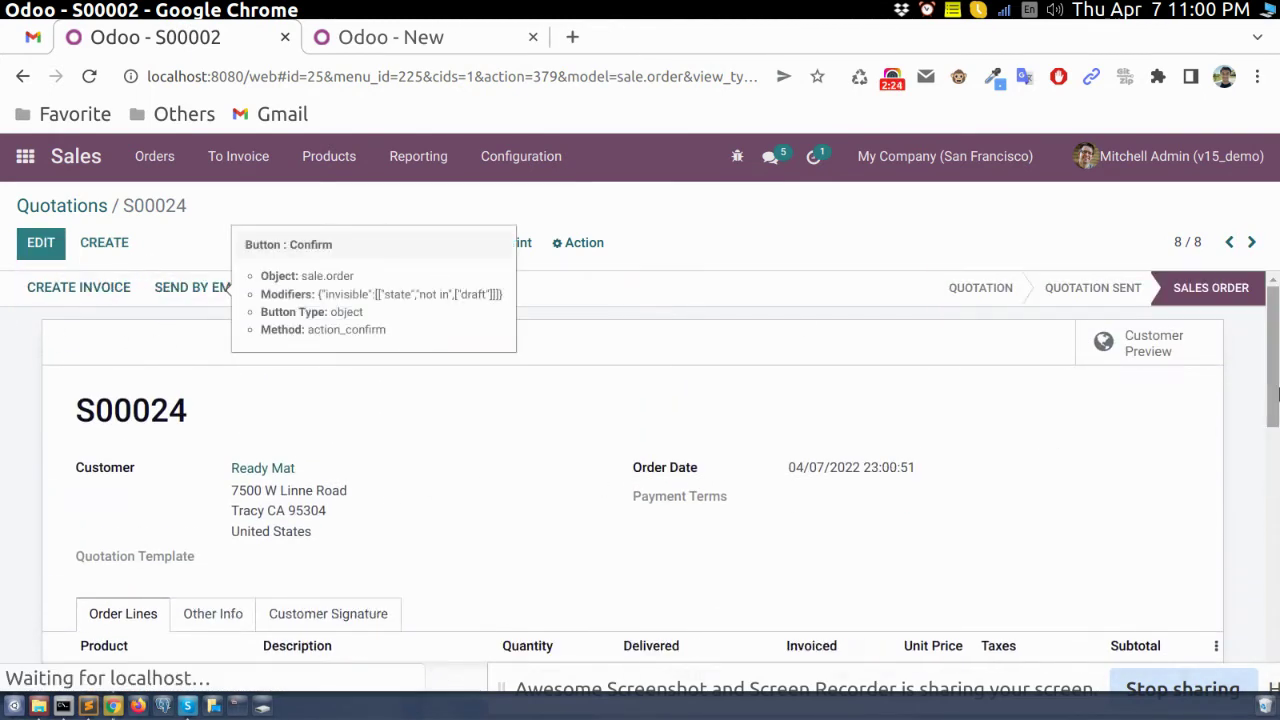
scroll(1275, 465, "down", 4)
scroll(1275, 465, "down", 3)
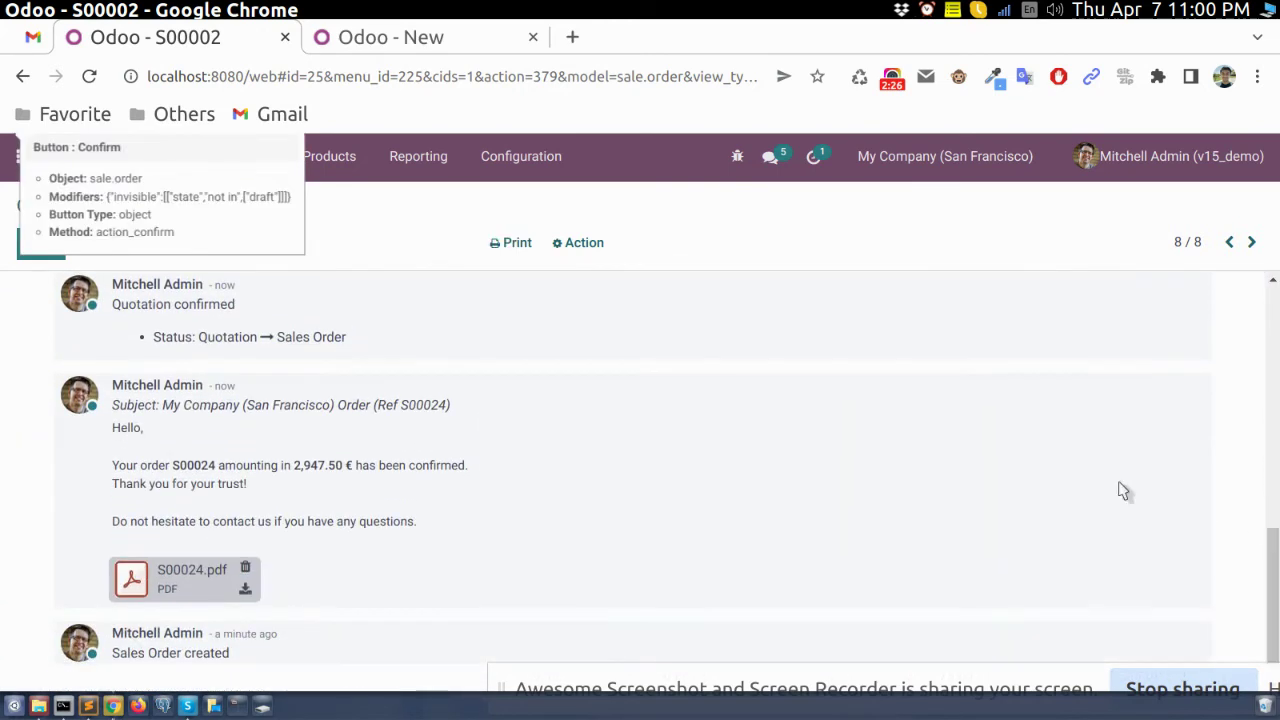
left_click_drag(350, 566, 120, 415)
left_click(207, 462)
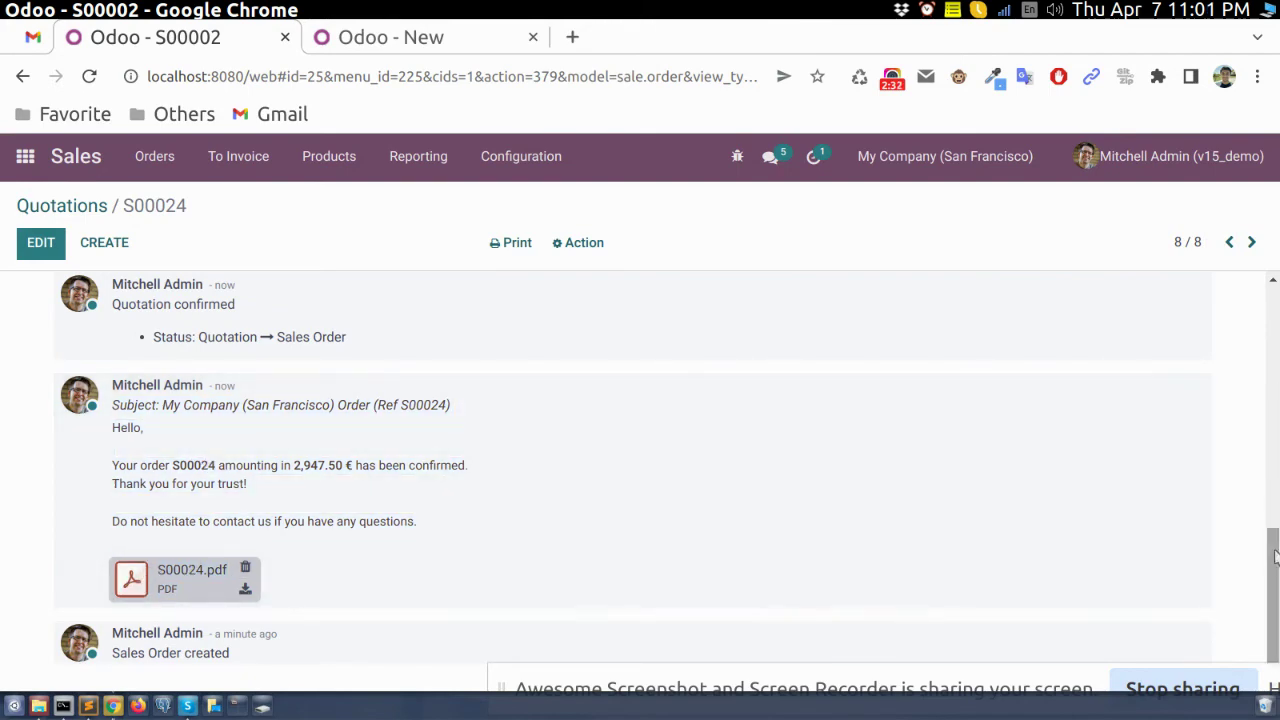
scroll(1277, 370, "up", 10)
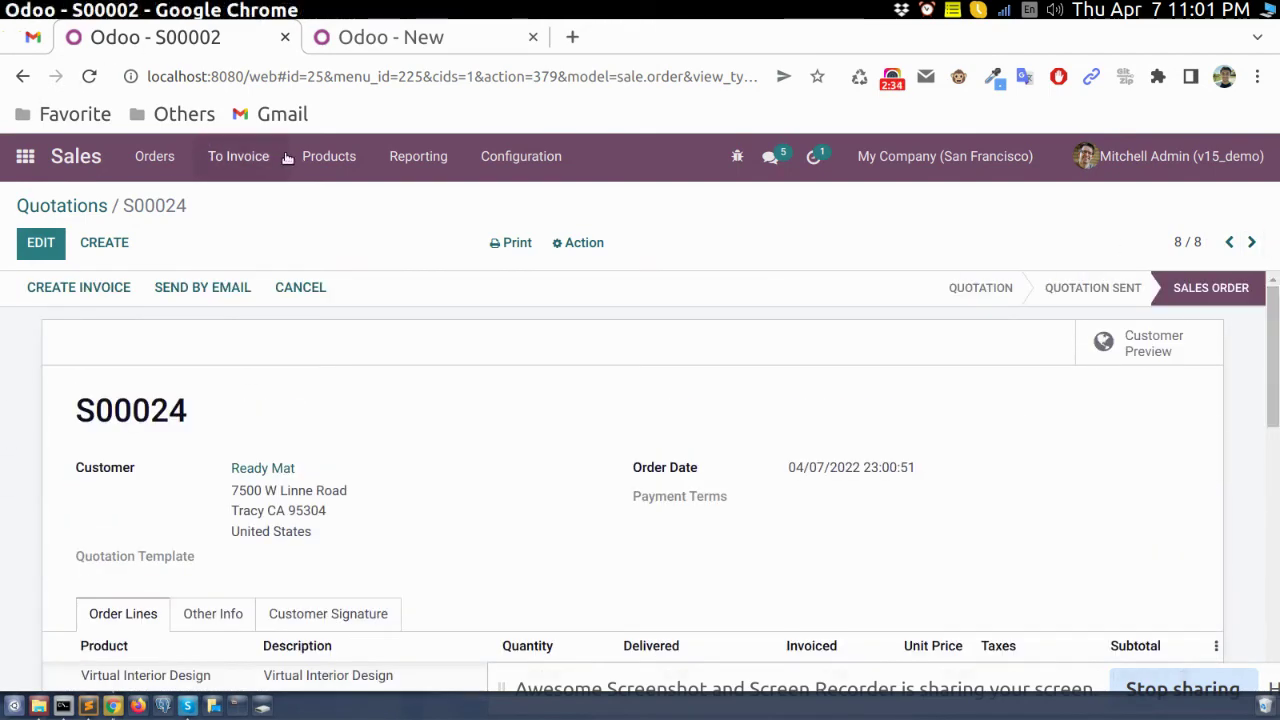
left_click(338, 38)
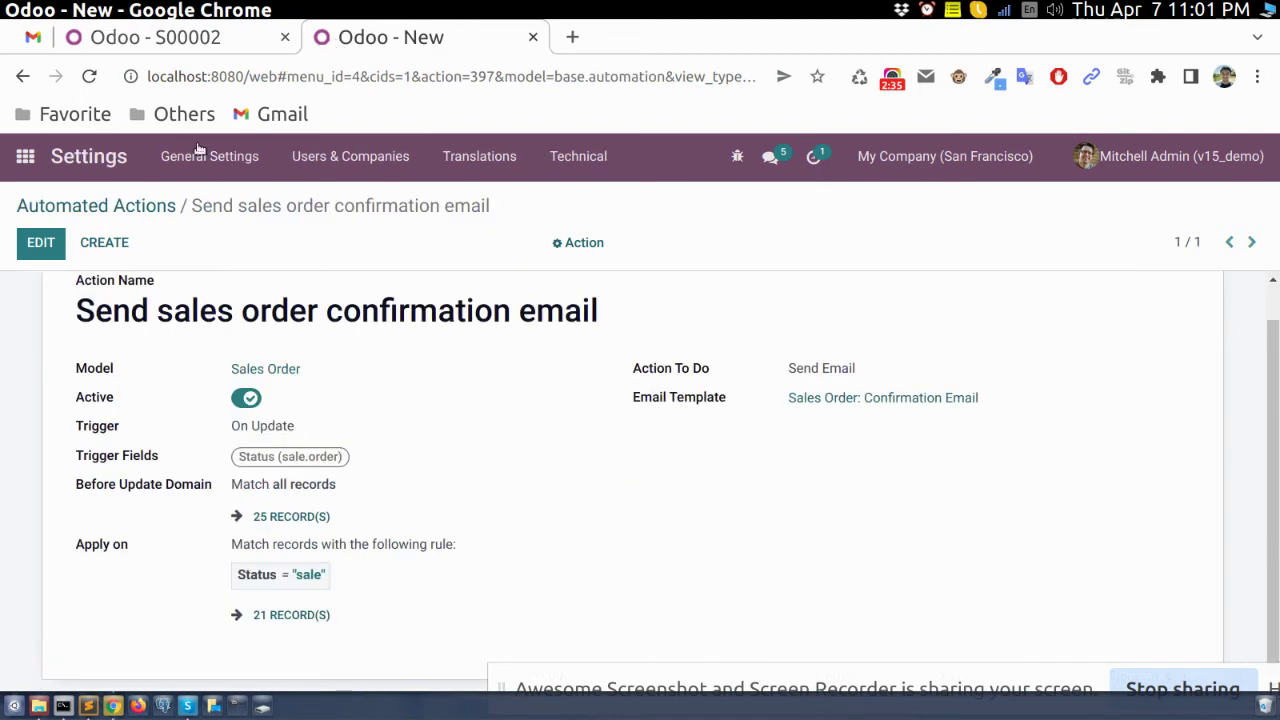
Change the automated action's email template to Sales Order: Send by email
left_click(36, 248)
left_click(952, 398)
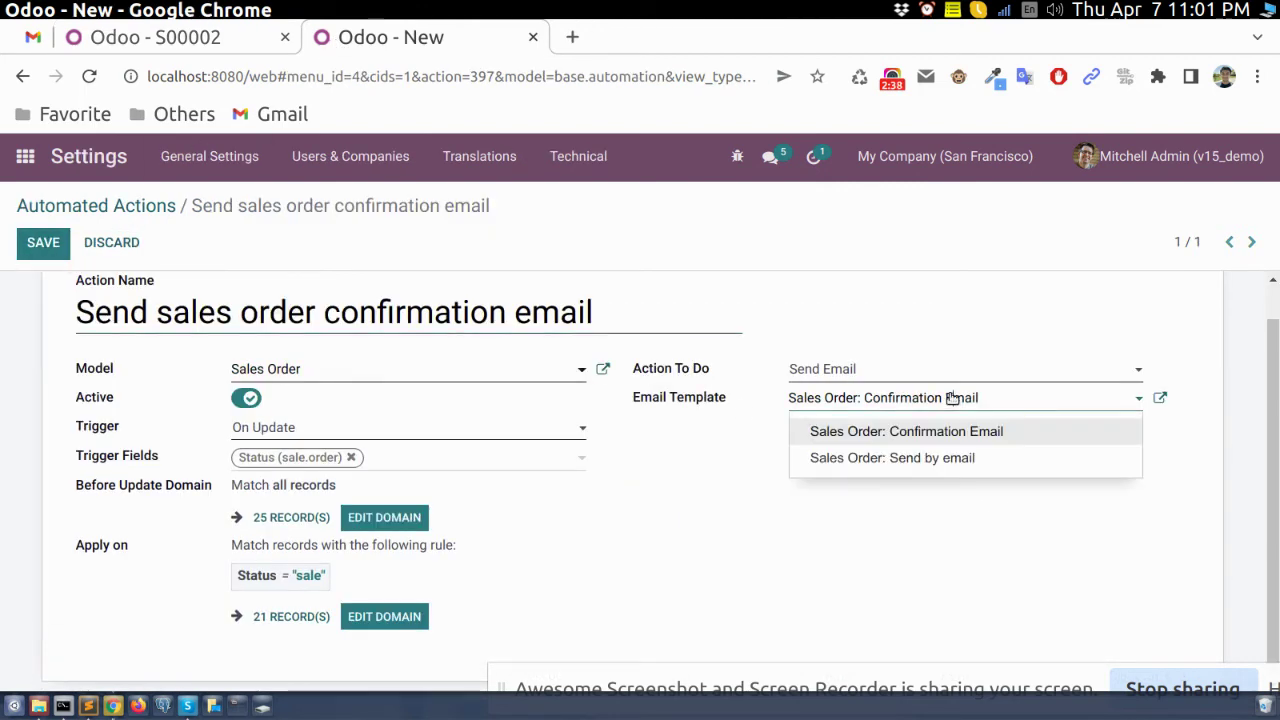
left_click(926, 459)
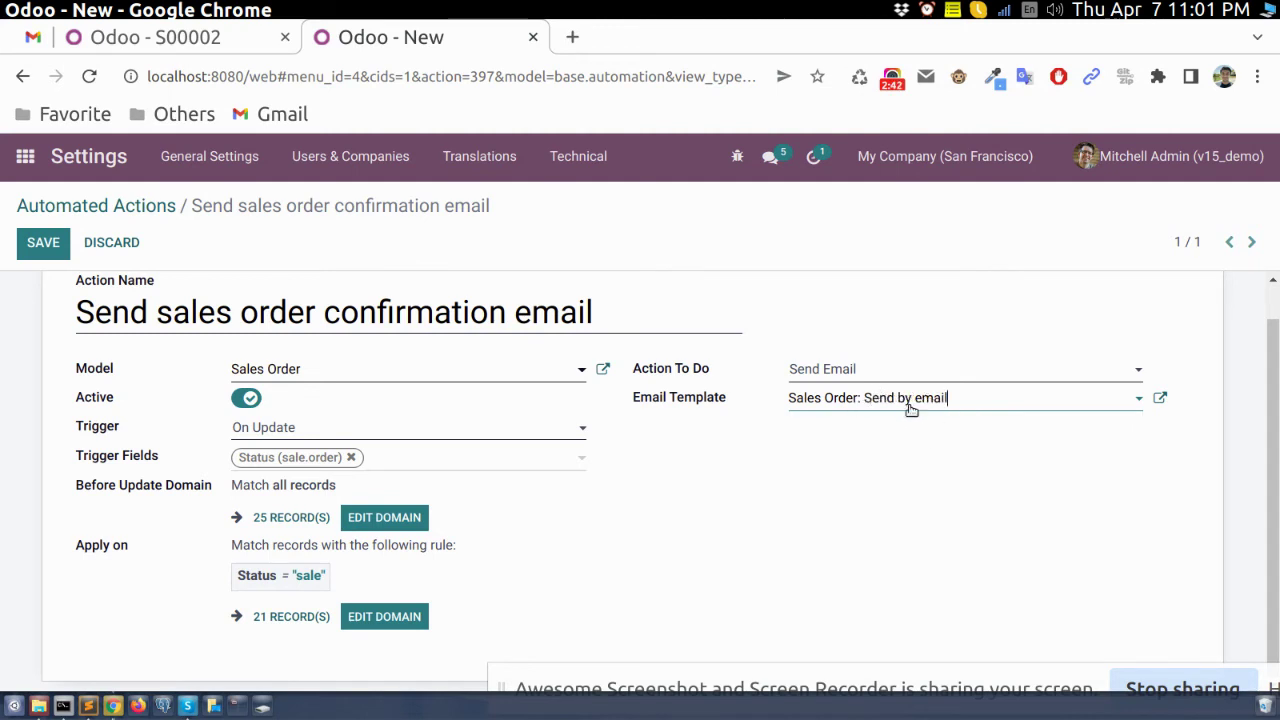
left_click(185, 38)
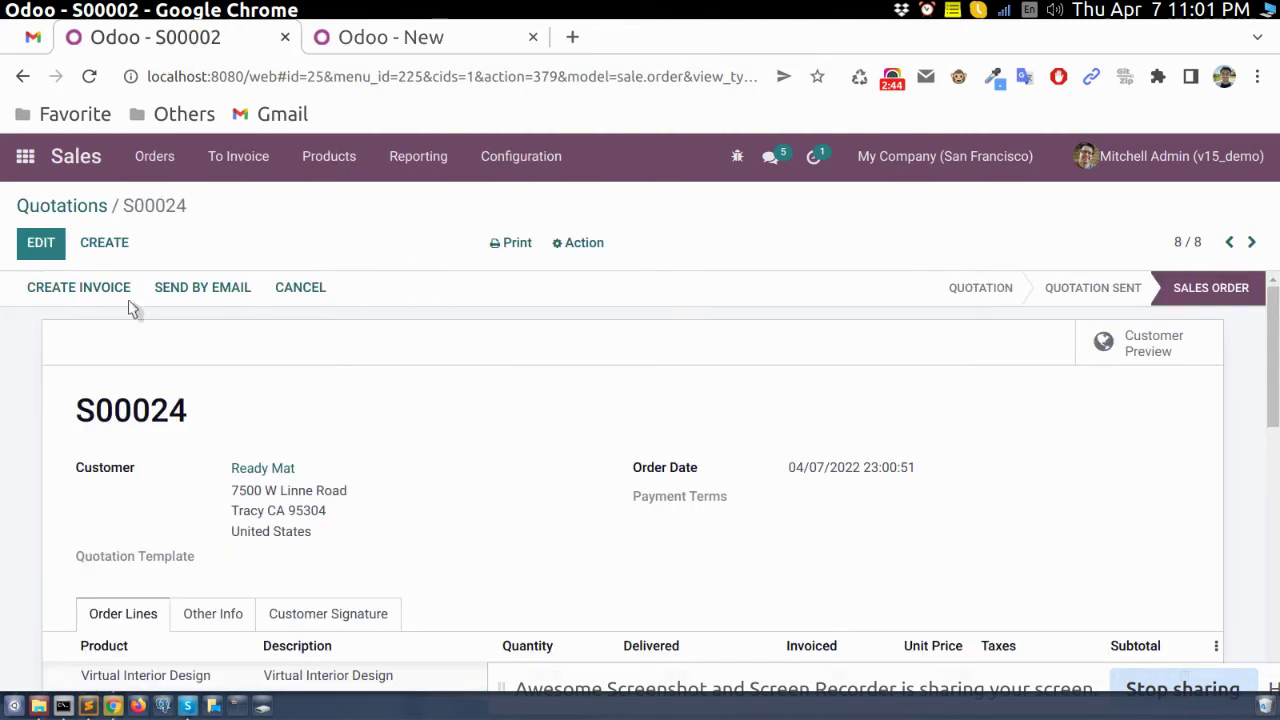
Cancel sales order S00024 and reset it to a quotation
left_click(280, 290)
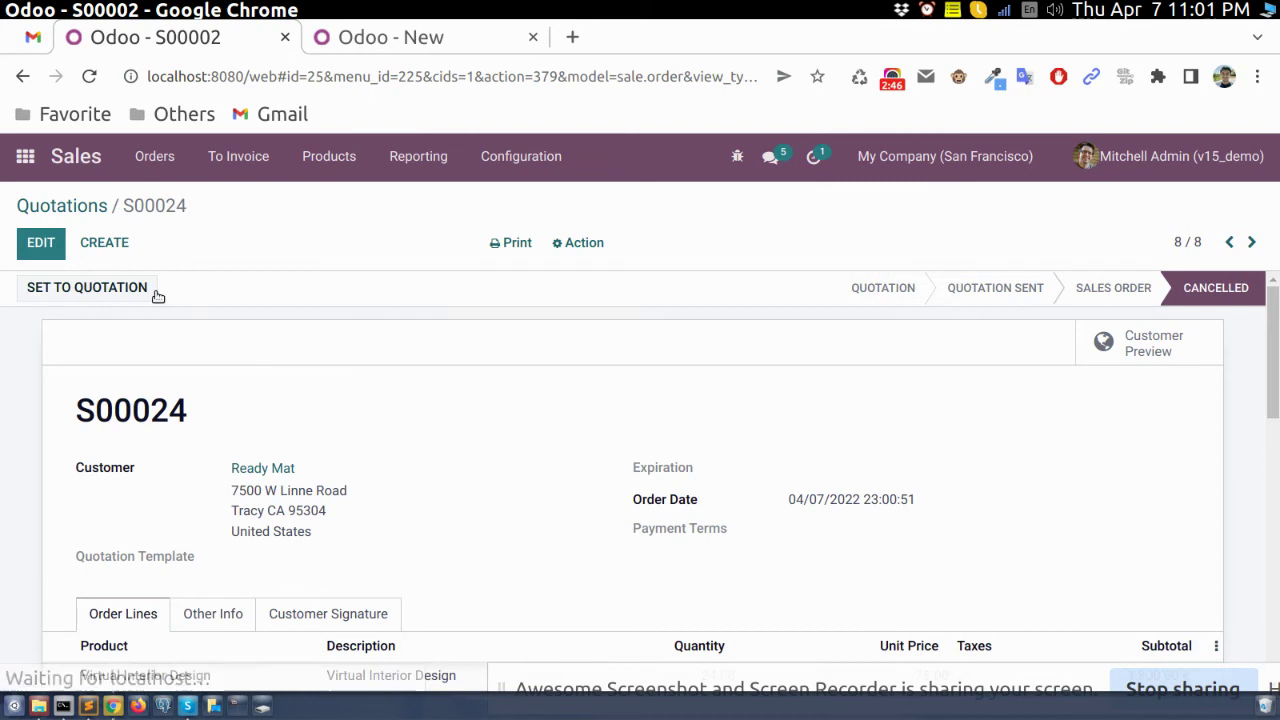
left_click(96, 298)
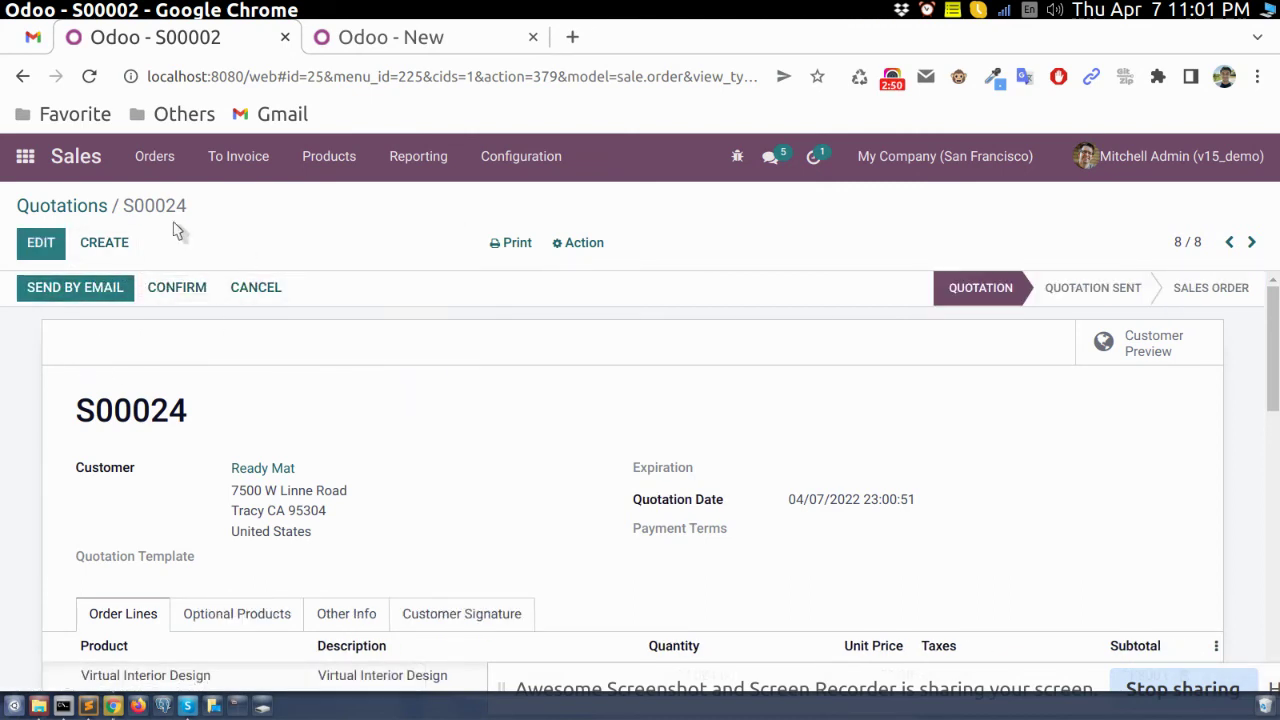
left_click(366, 48)
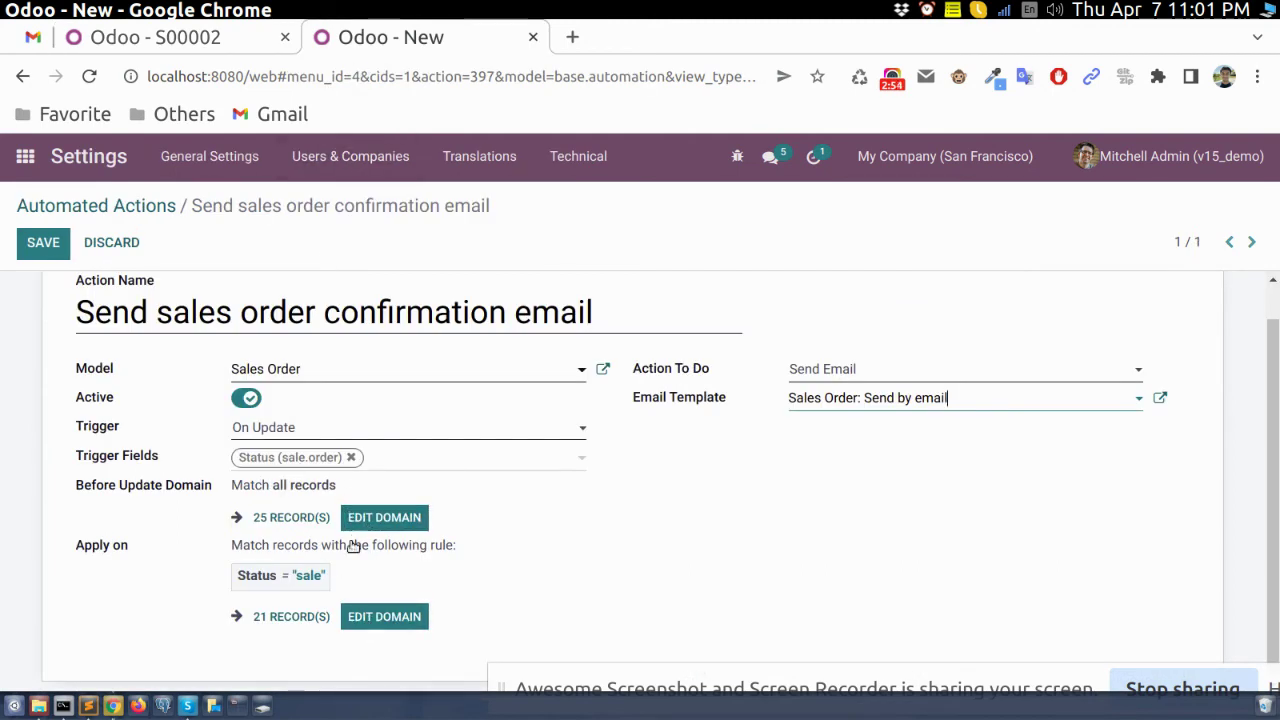
Change the Apply on rule's Status value to Quotation, matching 3 draft records
left_click(365, 620)
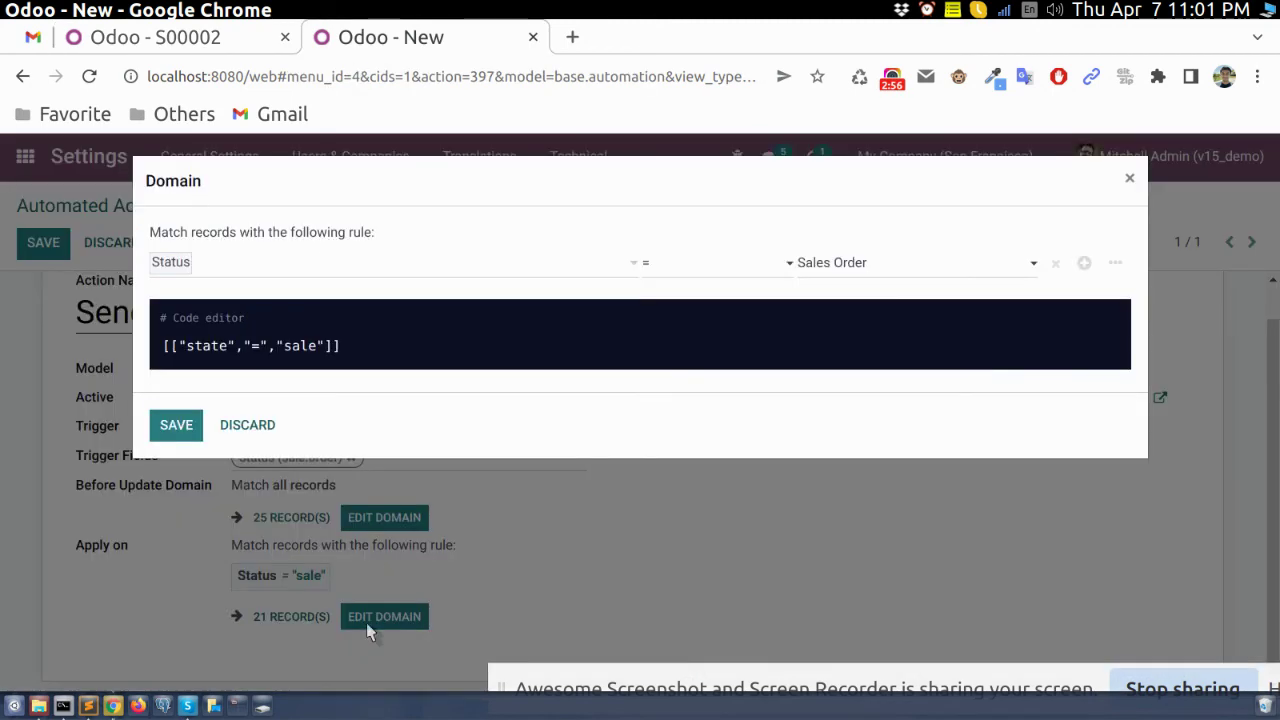
left_click(856, 264)
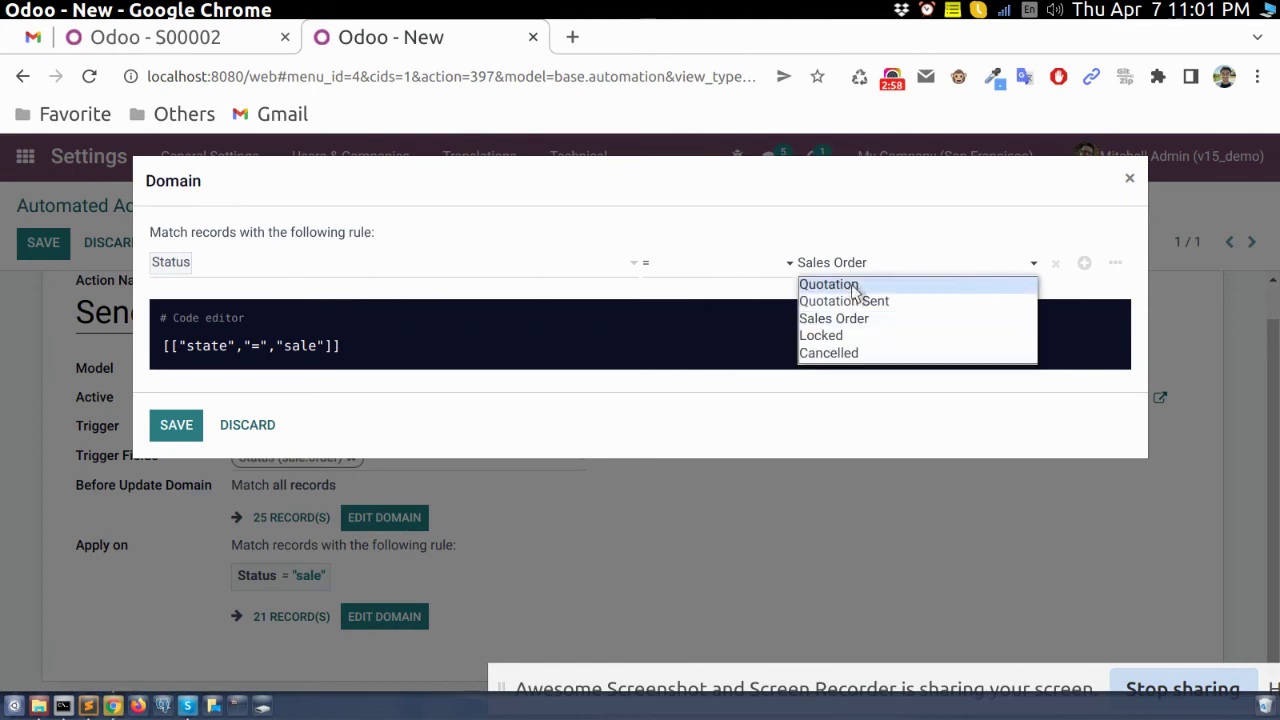
left_click(856, 287)
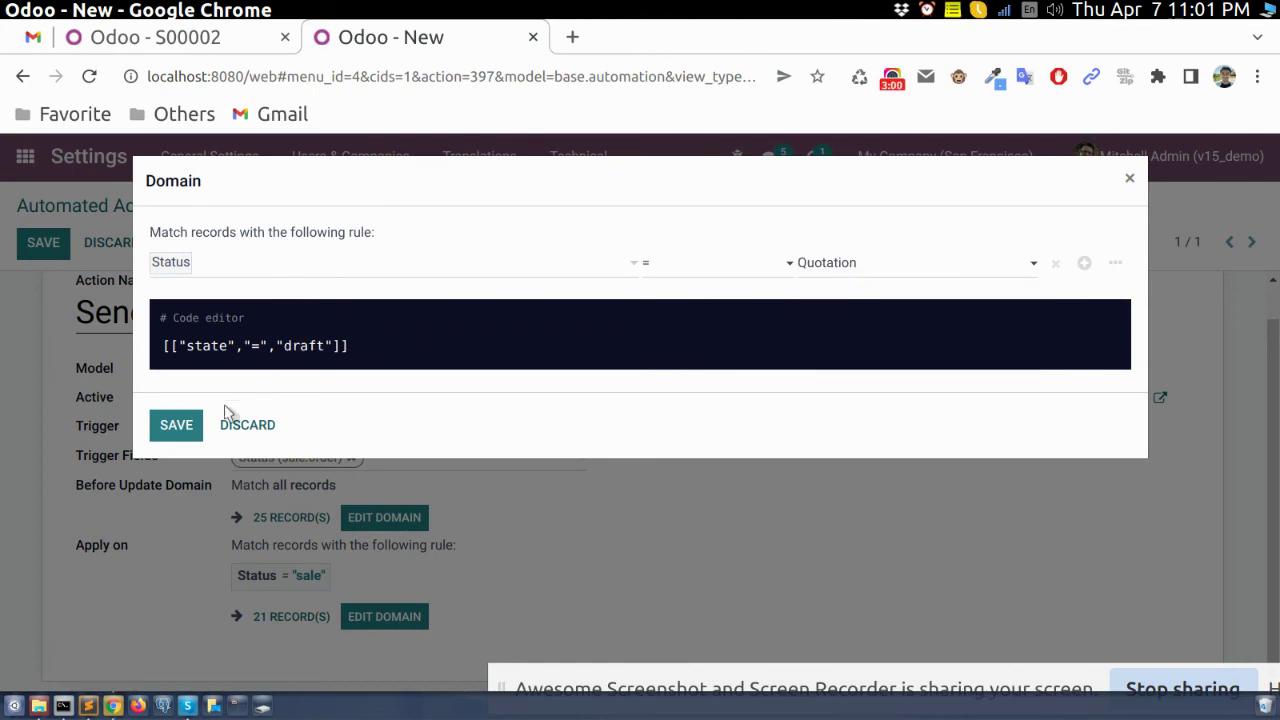
left_click(177, 425)
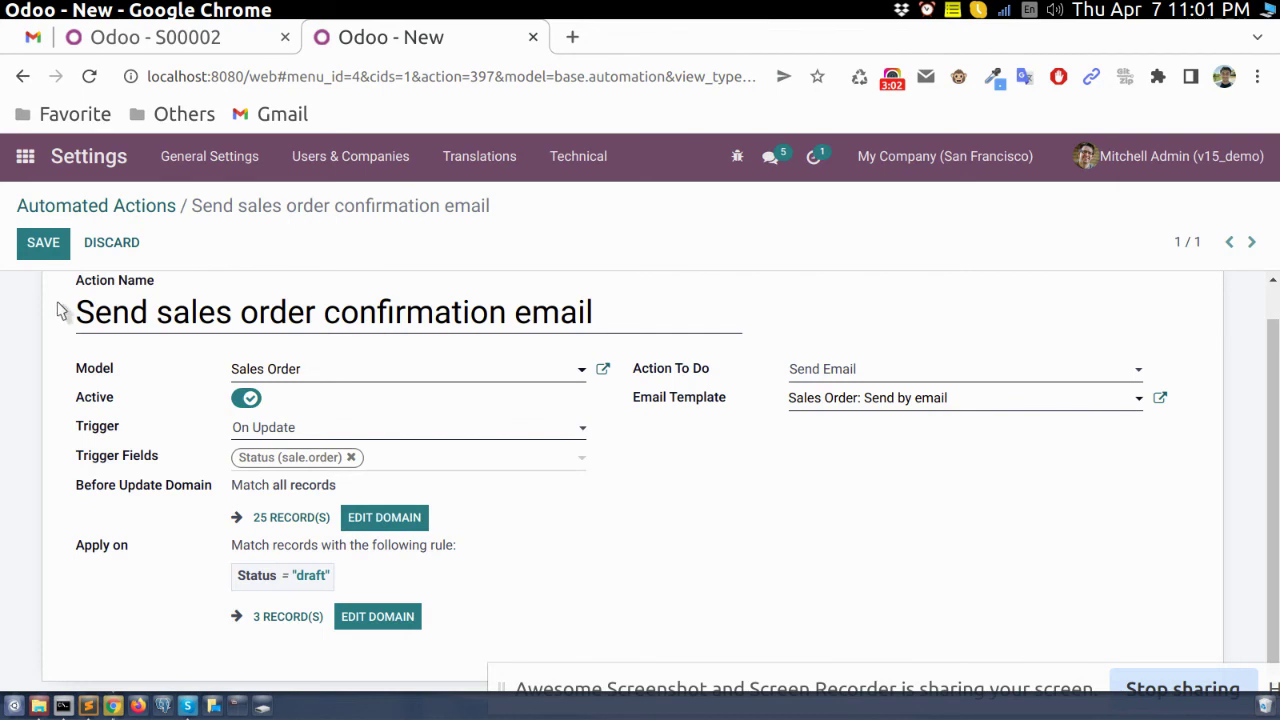